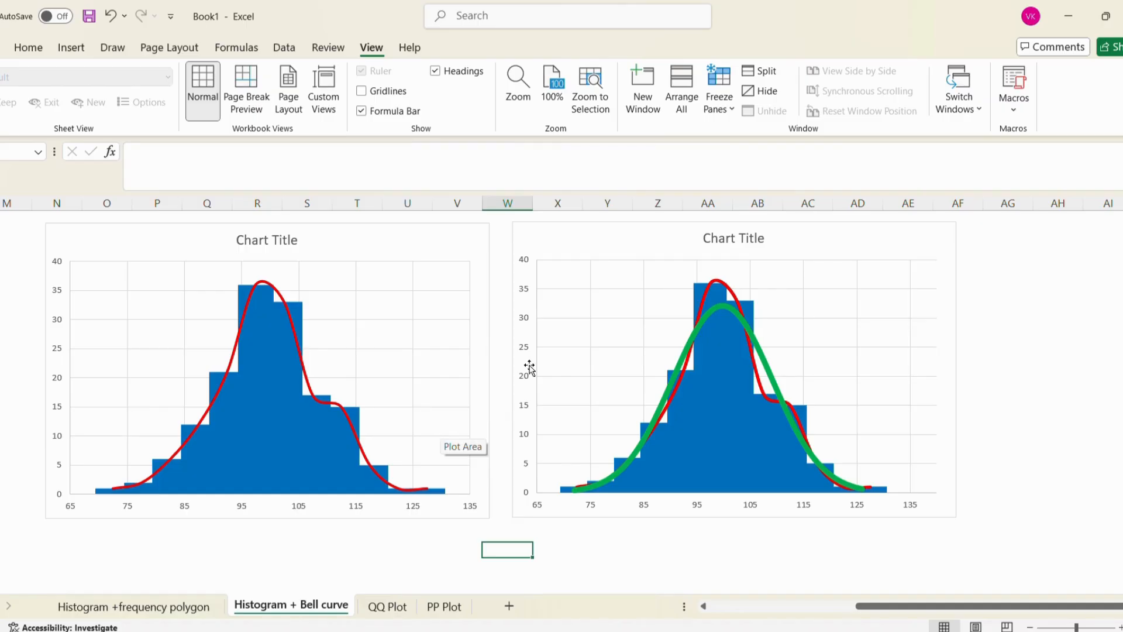
pyautogui.moveTo(754, 339)
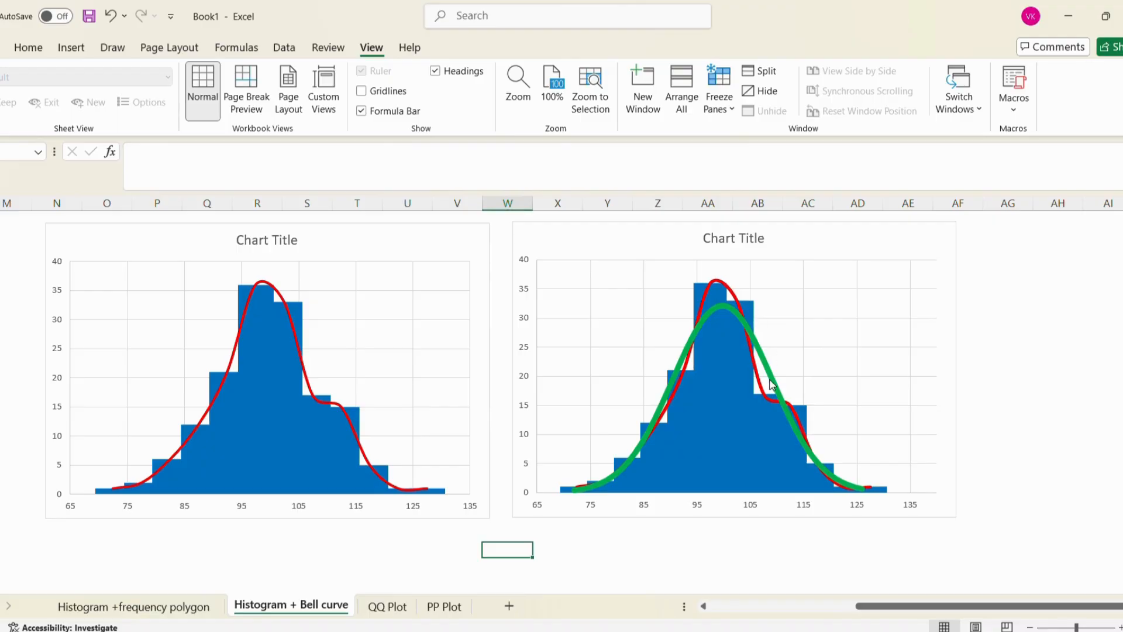
pyautogui.moveTo(771, 384)
pyautogui.moveTo(770, 411)
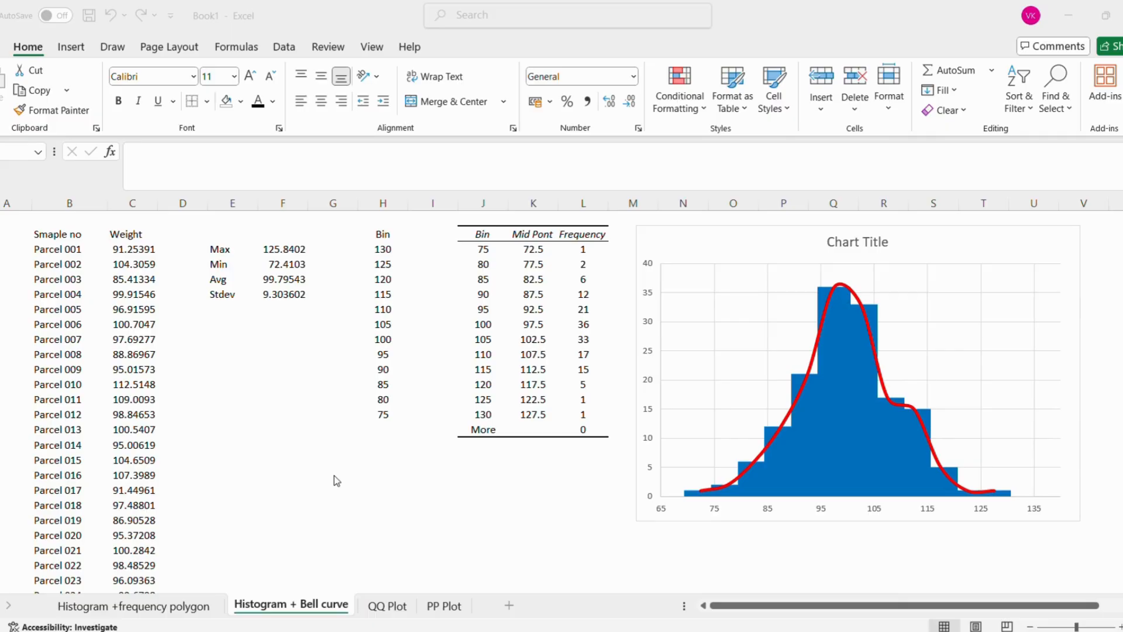
# Step: Enter the column headings X in cell E21 and Y in cell F21, below the summary statistics
pyautogui.click(257, 525)
pyautogui.click(237, 518)
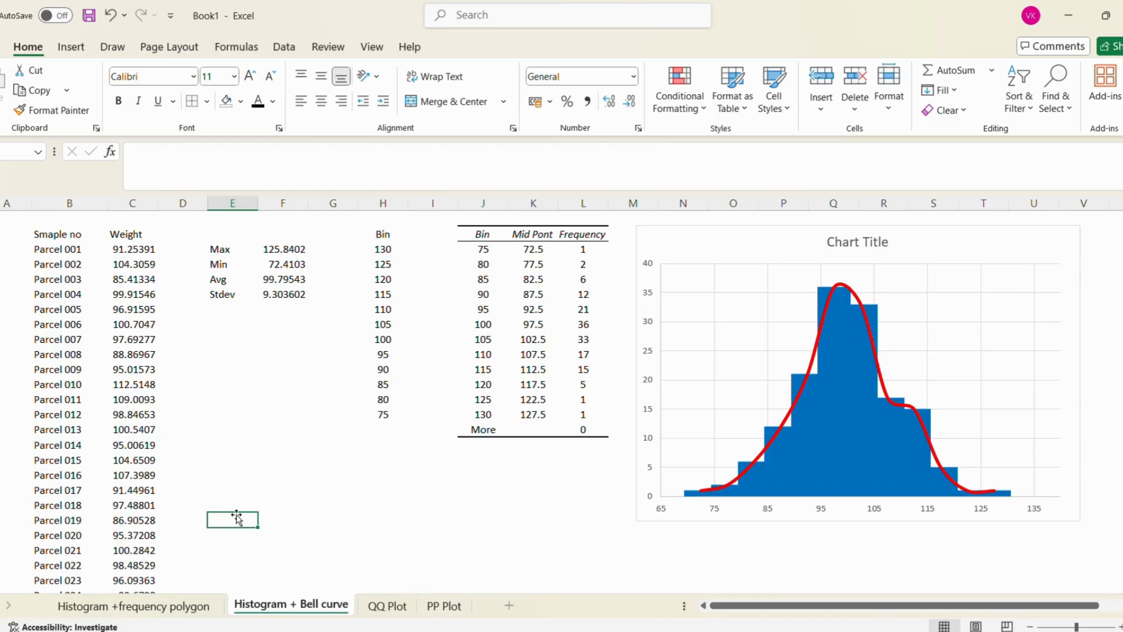
pyautogui.write('x')
pyautogui.press('Return')
pyautogui.press('Up')
pyautogui.press('Right')
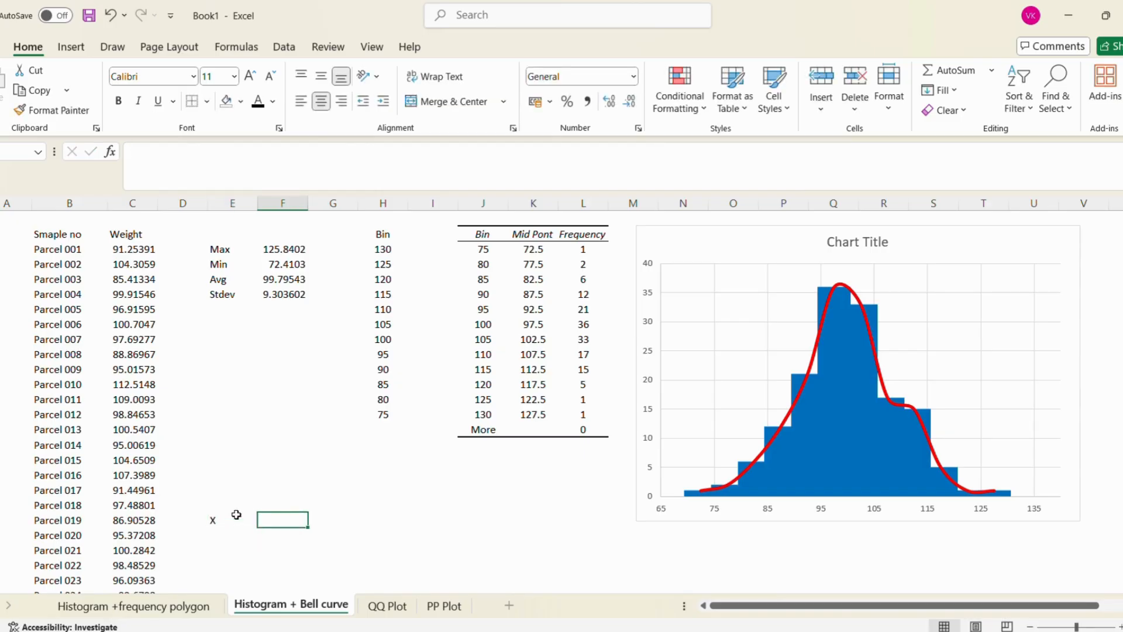
pyautogui.write('Y')
pyautogui.press('Return')
pyautogui.click(237, 518)
pyautogui.press('Tab')
pyautogui.press('Return')
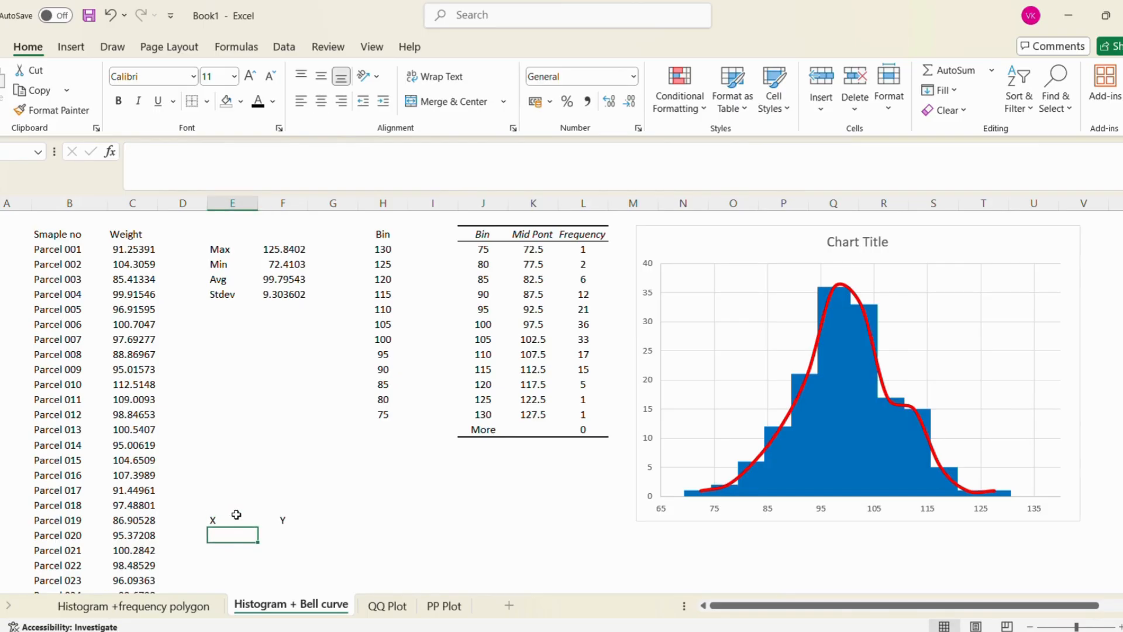
pyautogui.press('Up')
pyautogui.press('Up')
pyautogui.press('Up')
pyautogui.press('Up')
pyautogui.press('Up')
pyautogui.press('Up')
pyautogui.press('Up')
pyautogui.press('Up')
pyautogui.press('Up')
pyautogui.press('Up')
pyautogui.press('Up')
pyautogui.press('Up')
pyautogui.press('Up')
pyautogui.press('Up')
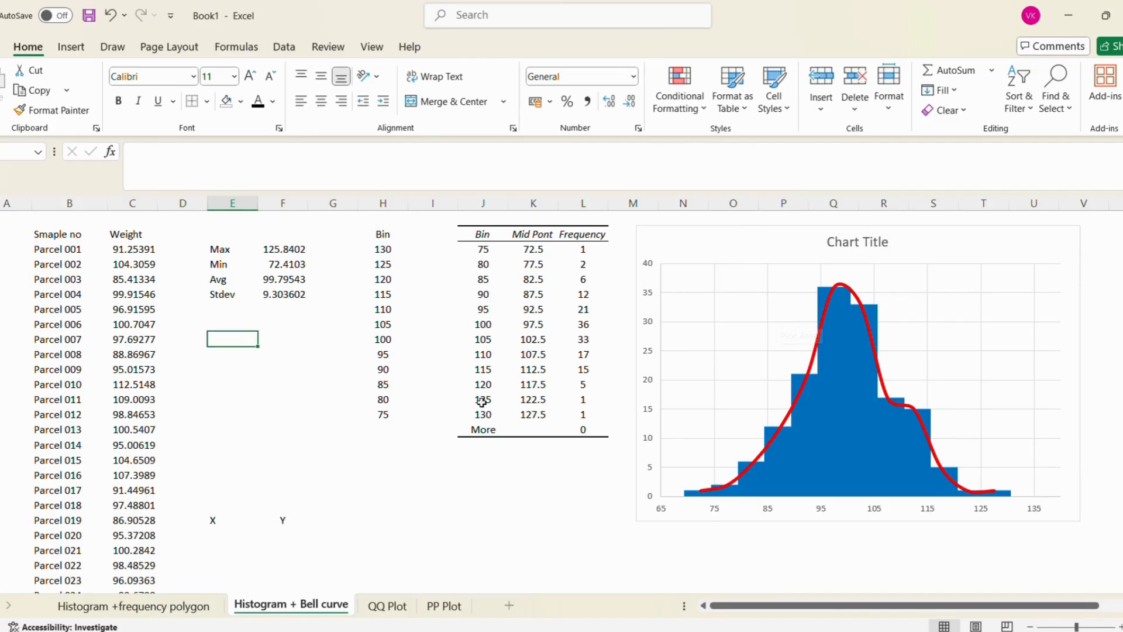
# Step: Enter 72 and 73 as the first two values under the X heading, in cells E22 and E23
pyautogui.click(227, 538)
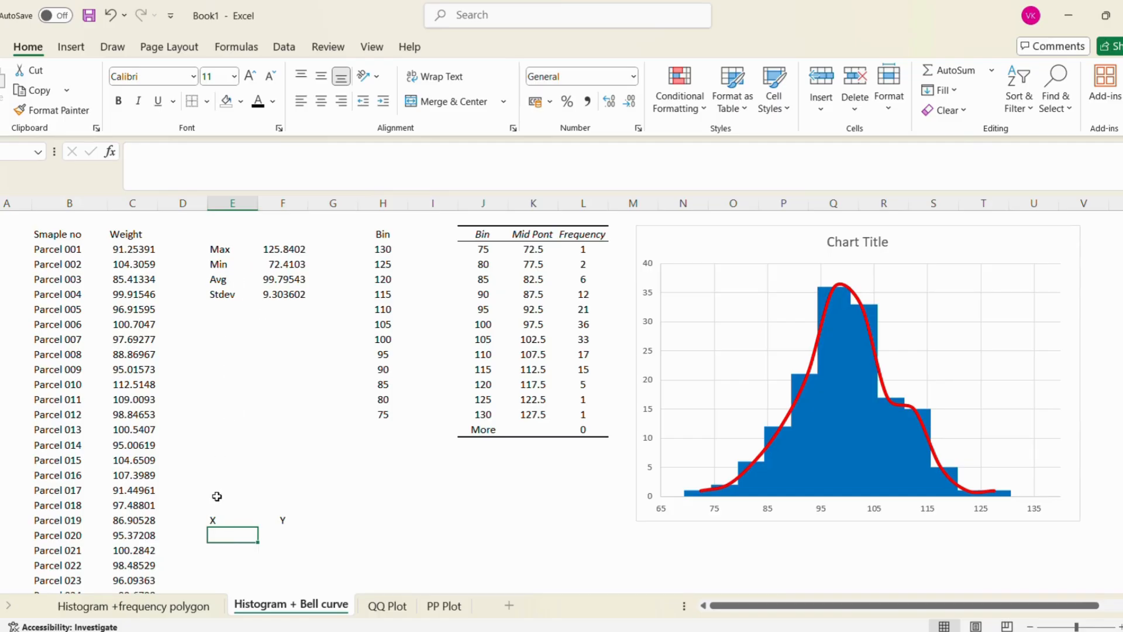
pyautogui.write('72')
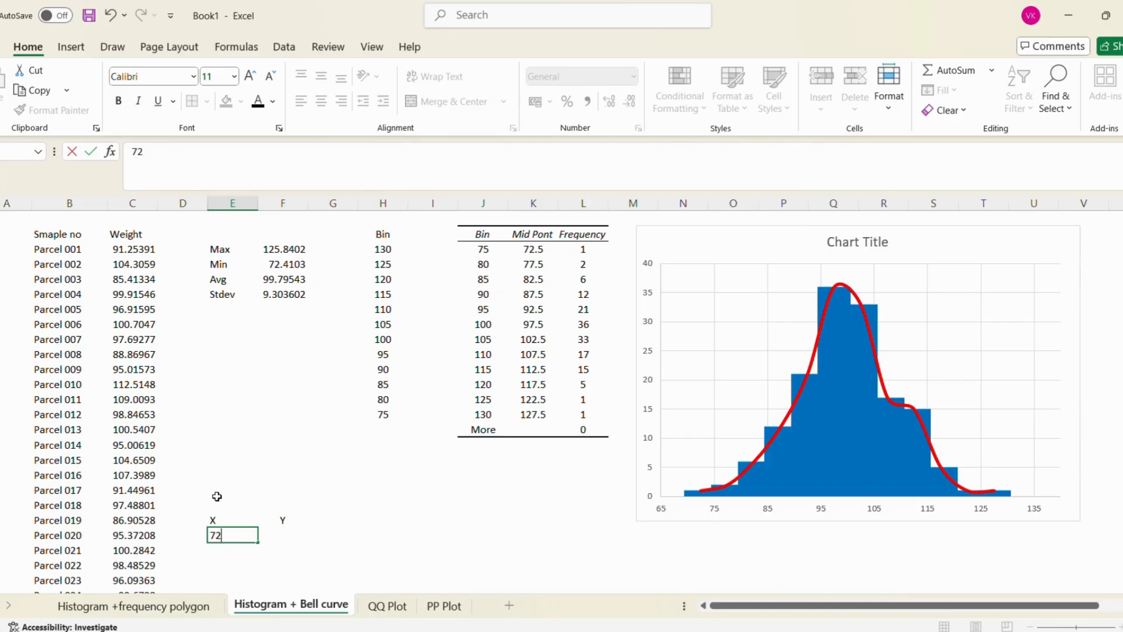
pyautogui.click(255, 504)
pyautogui.click(234, 541)
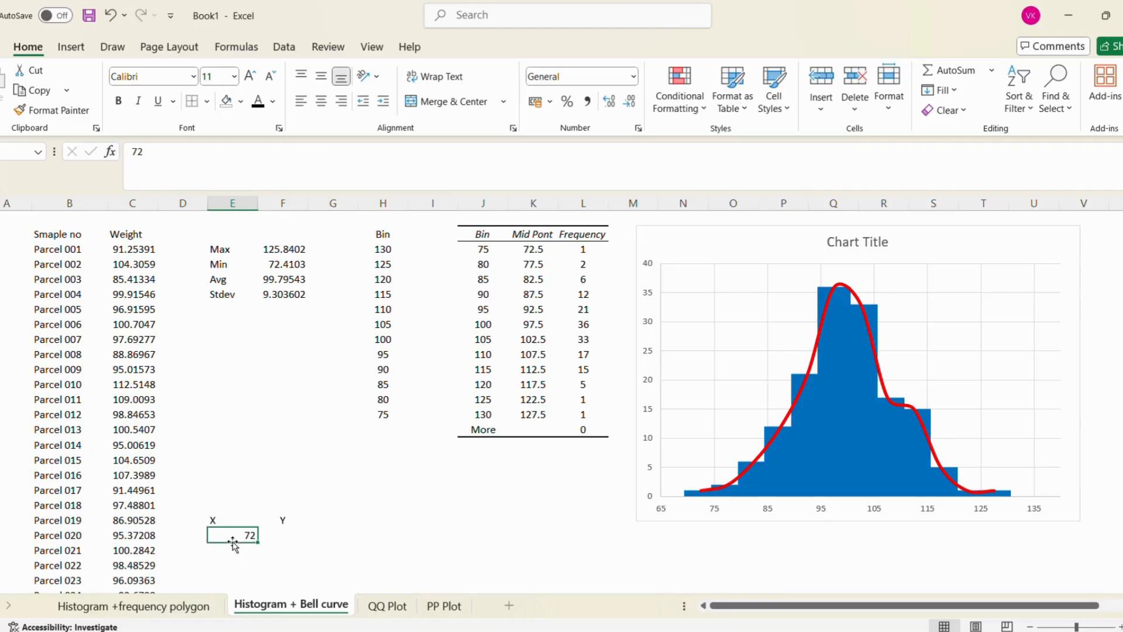
pyautogui.press('Down')
pyautogui.write('73')
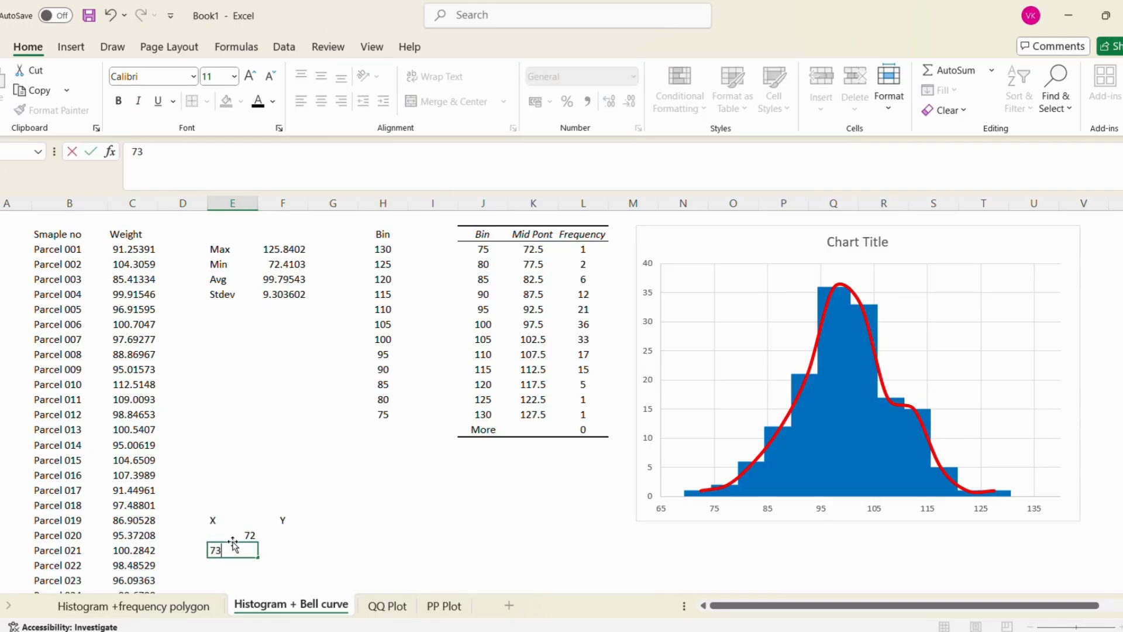
# Step: Extend the X series from 72 and 73 down column E in increments of 1 up to 126
pyautogui.click(233, 541)
pyautogui.hotkey('shift', 'Down')
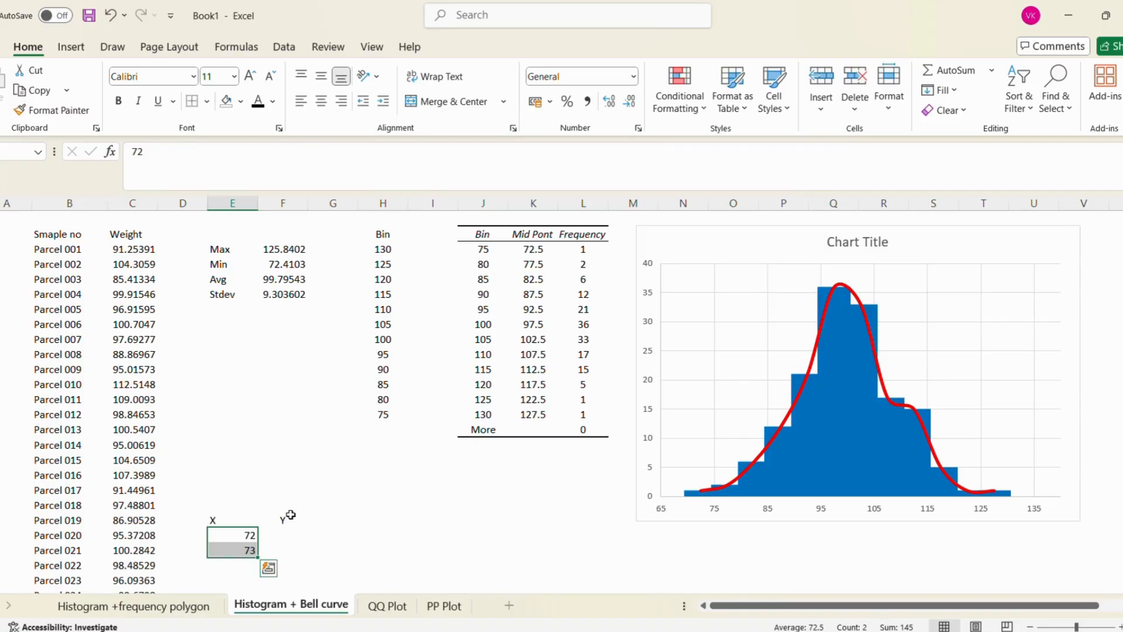
pyautogui.moveTo(259, 558); pyautogui.dragTo(262, 282)
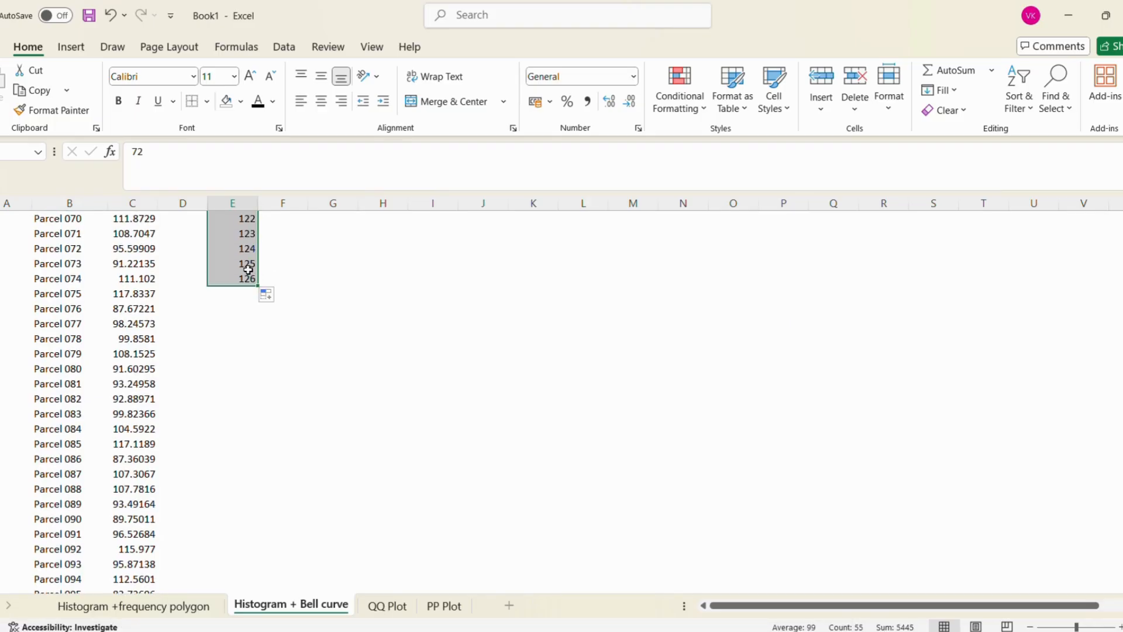
pyautogui.click(249, 269)
pyautogui.hotkey('ctrl', 'Up')
pyautogui.hotkey('ctrl', 'Up')
pyautogui.hotkey('ctrl', 'Up')
pyautogui.press('Down')
pyautogui.press('Down')
pyautogui.press('Down')
pyautogui.press('Down')
pyautogui.press('Down')
pyautogui.press('Down')
pyautogui.press('Down')
pyautogui.press('Down')
pyautogui.press('Down')
pyautogui.press('Down')
pyautogui.press('Down')
pyautogui.press('Down')
pyautogui.press('Down')
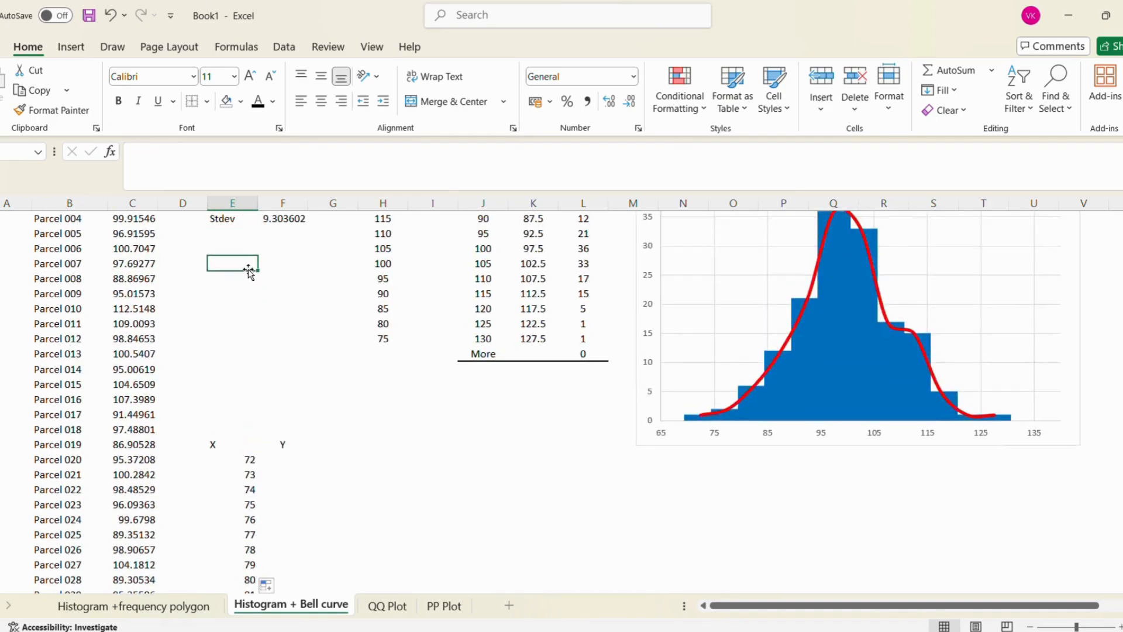
pyautogui.press('Down')
pyautogui.press('Down')
pyautogui.press('Right')
pyautogui.press('Right')
pyautogui.press('Down')
pyautogui.press('Down')
pyautogui.press('Left')
pyautogui.press('Left')
pyautogui.press('Up')
pyautogui.press('Up')
pyautogui.press('Up')
pyautogui.press('Up')
pyautogui.press('Up')
pyautogui.press('Up')
pyautogui.press('Up')
pyautogui.press('Up')
pyautogui.press('Up')
pyautogui.press('Up')
pyautogui.press('Up')
pyautogui.press('Up')
pyautogui.press('Up')
pyautogui.press('Up')
pyautogui.press('Up')
pyautogui.press('Up')
pyautogui.press('Up')
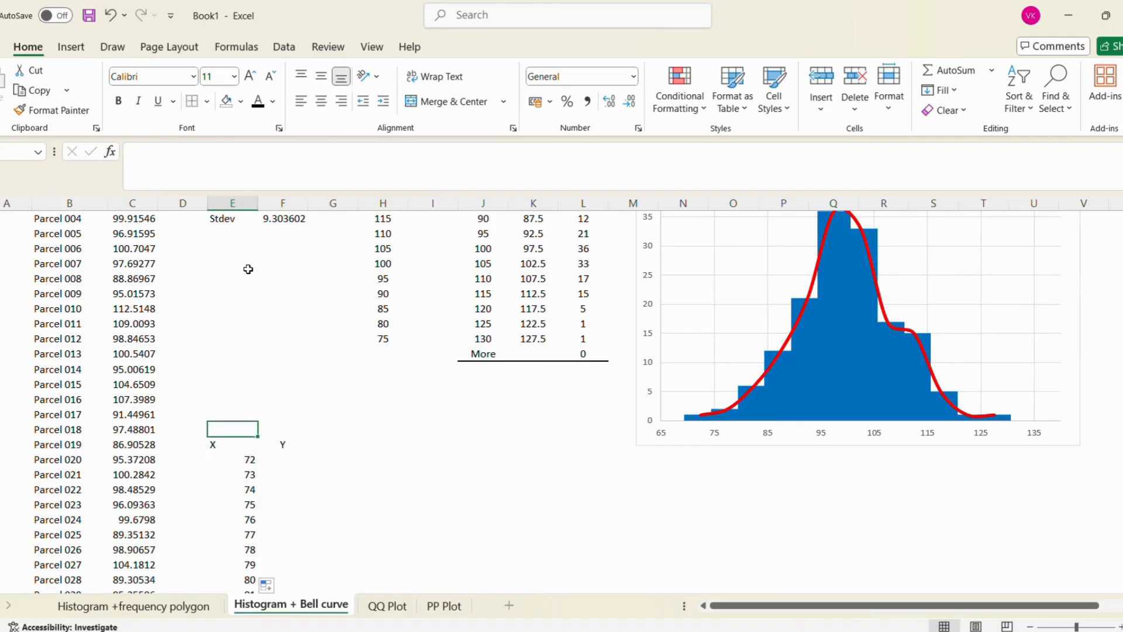
pyautogui.press('Up')
pyautogui.press('Up')
pyautogui.press('Up')
pyautogui.press('Up')
pyautogui.press('Down')
pyautogui.press('Down')
pyautogui.press('Down')
pyautogui.press('Down')
pyautogui.press('Down')
pyautogui.press('Down')
pyautogui.press('Down')
pyautogui.press('Down')
pyautogui.press('Down')
pyautogui.press('Down')
pyautogui.press('Down')
pyautogui.press('Down')
pyautogui.press('Down')
pyautogui.press('Down')
pyautogui.press('Down')
pyautogui.press('Down')
pyautogui.press('Down')
pyautogui.press('Down')
pyautogui.press('Down')
pyautogui.press('Down')
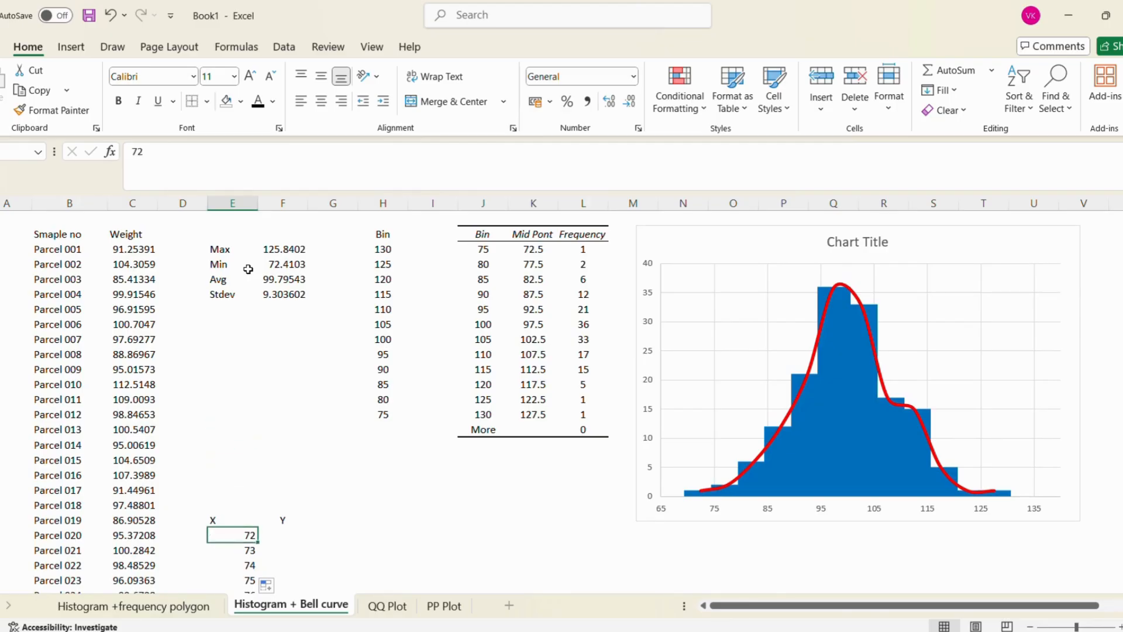
pyautogui.press('Right')
pyautogui.press('Up')
pyautogui.press('Up')
pyautogui.press('Up')
pyautogui.press('Up')
pyautogui.press('Up')
pyautogui.press('Up')
pyautogui.press('Up')
pyautogui.press('Up')
pyautogui.press('Up')
pyautogui.press('Up')
pyautogui.press('Up')
pyautogui.press('Up')
pyautogui.press('Up')
pyautogui.press('Up')
pyautogui.press('Up')
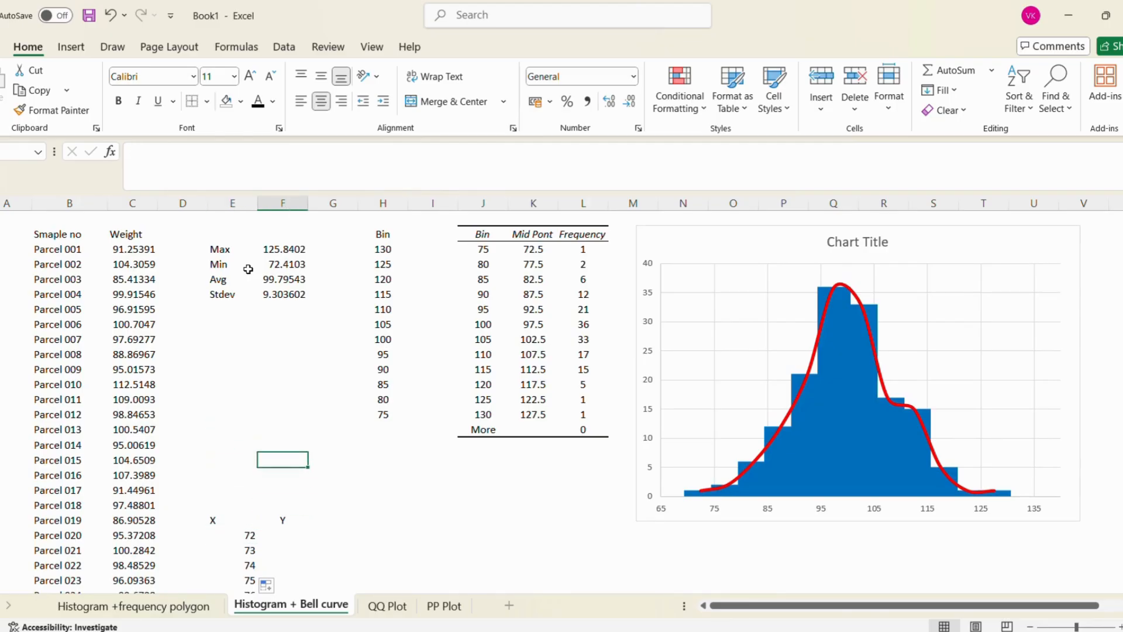
pyautogui.press('Down')
pyautogui.press('Up')
pyautogui.press('Up')
pyautogui.press('Up')
pyautogui.press('Up')
pyautogui.press('Up')
# Step: Begin a NORM.DIST formula in cell F22 under the Y heading, with E22 as the x argument
pyautogui.press('Down')
pyautogui.press('Down')
pyautogui.press('Down')
pyautogui.press('Down')
pyautogui.press('Down')
pyautogui.press('Down')
pyautogui.press('Down')
pyautogui.press('Down')
pyautogui.press('Down')
pyautogui.press('Down')
pyautogui.press('Down')
pyautogui.press('Down')
pyautogui.press('Down')
pyautogui.press('Down')
pyautogui.press('Down')
pyautogui.press('Down')
pyautogui.press('Down')
pyautogui.press('Down')
pyautogui.press('Down')
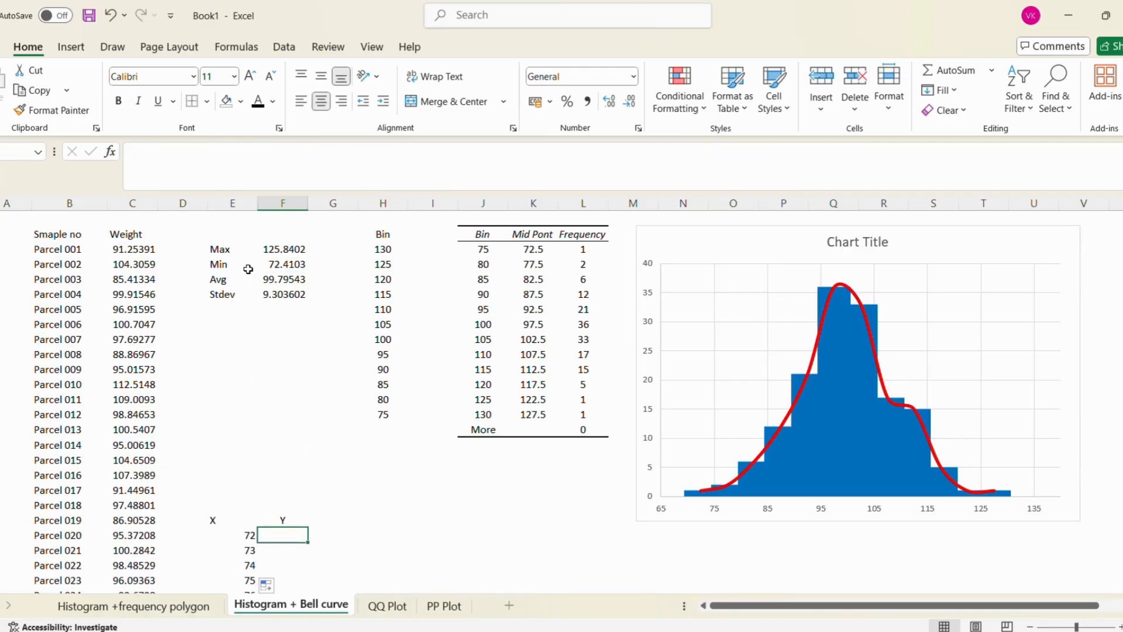
pyautogui.write('=')
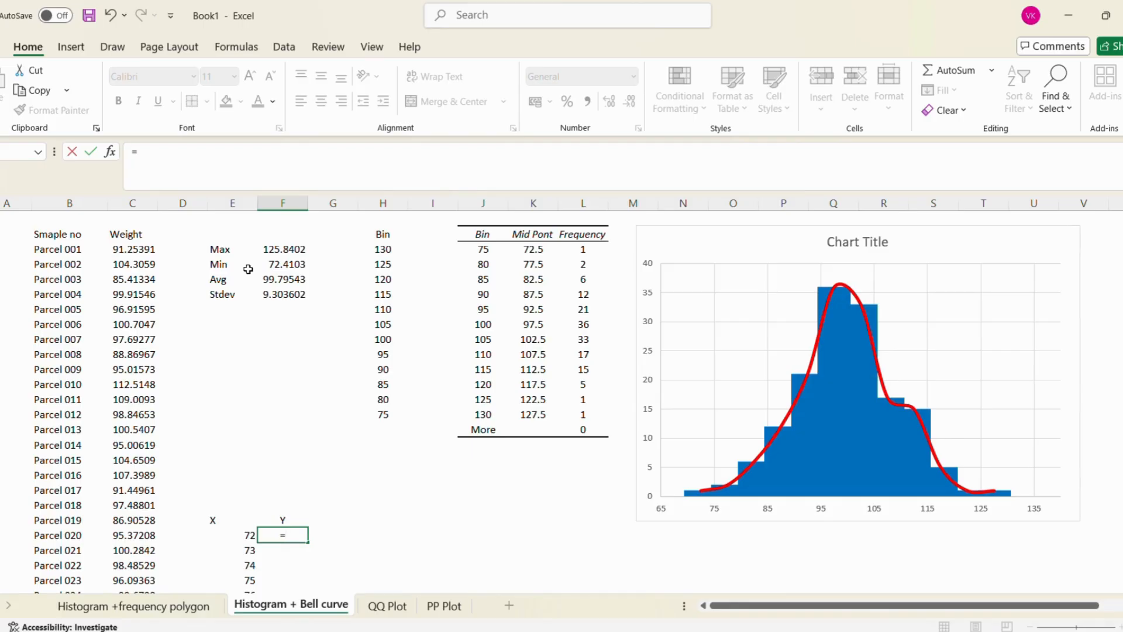
pyautogui.write('n')
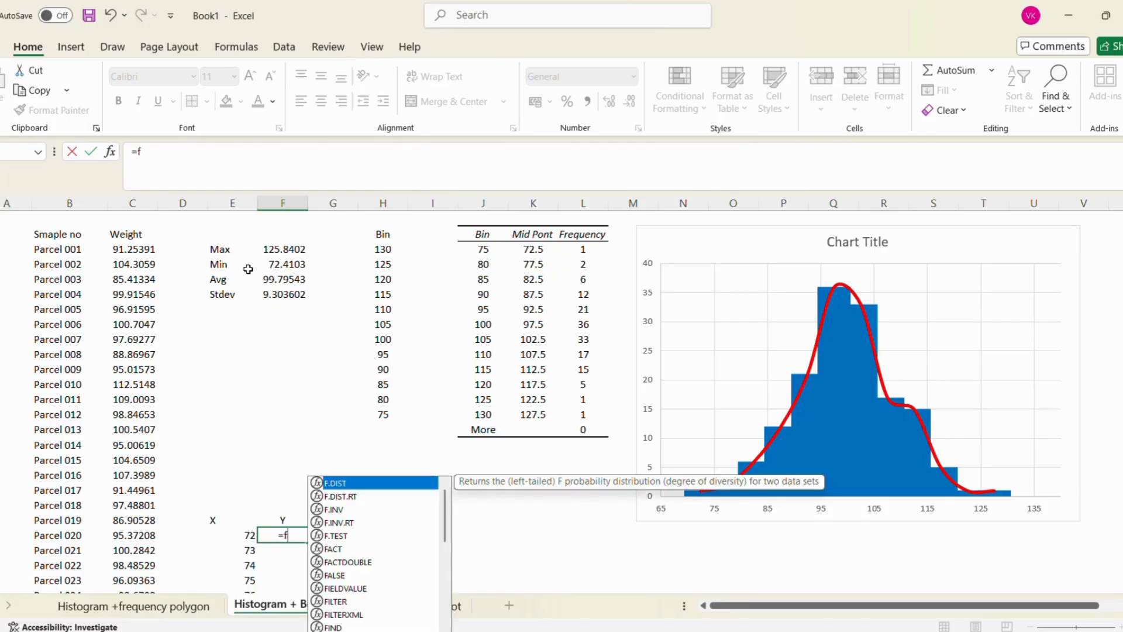
pyautogui.press('BackSpace')
pyautogui.write('no')
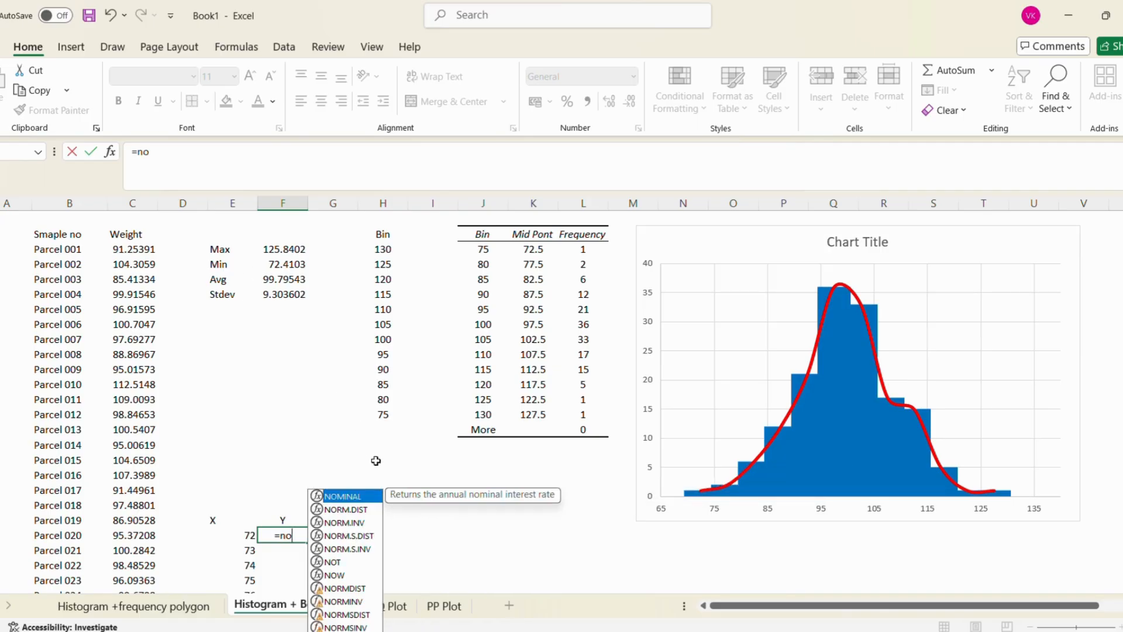
pyautogui.doubleClick(355, 510)
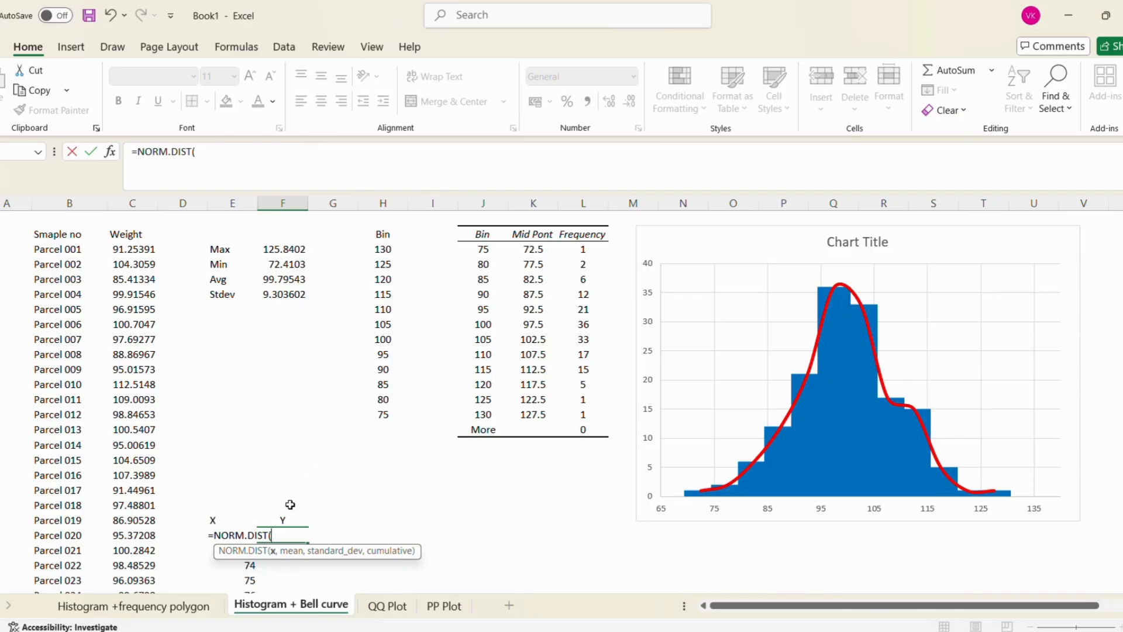
pyautogui.click(208, 545)
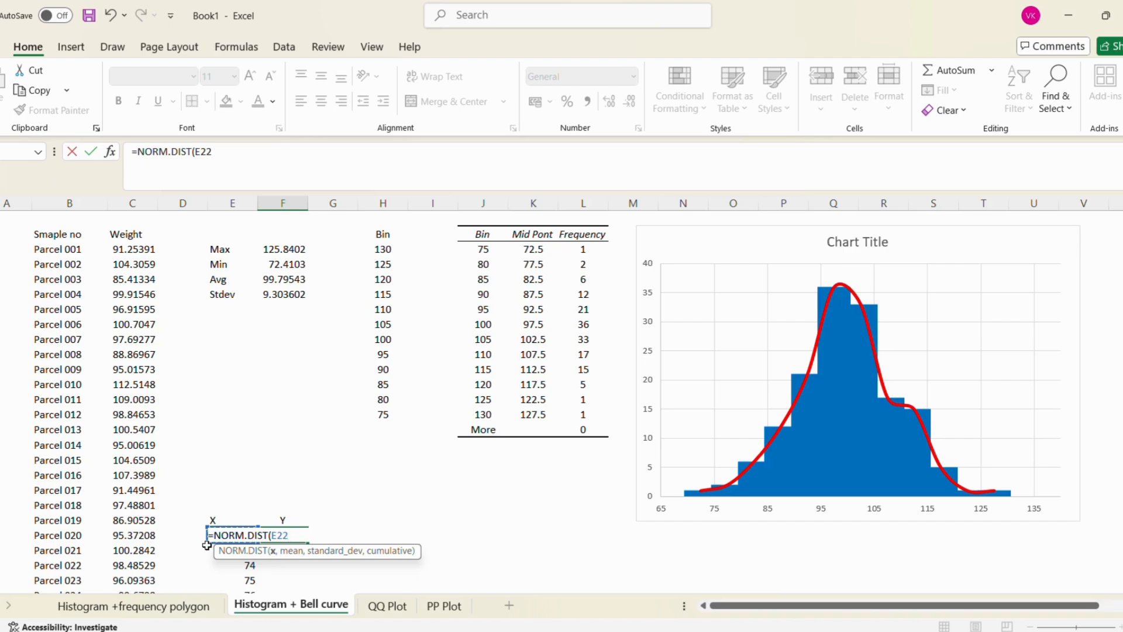
pyautogui.write(',')
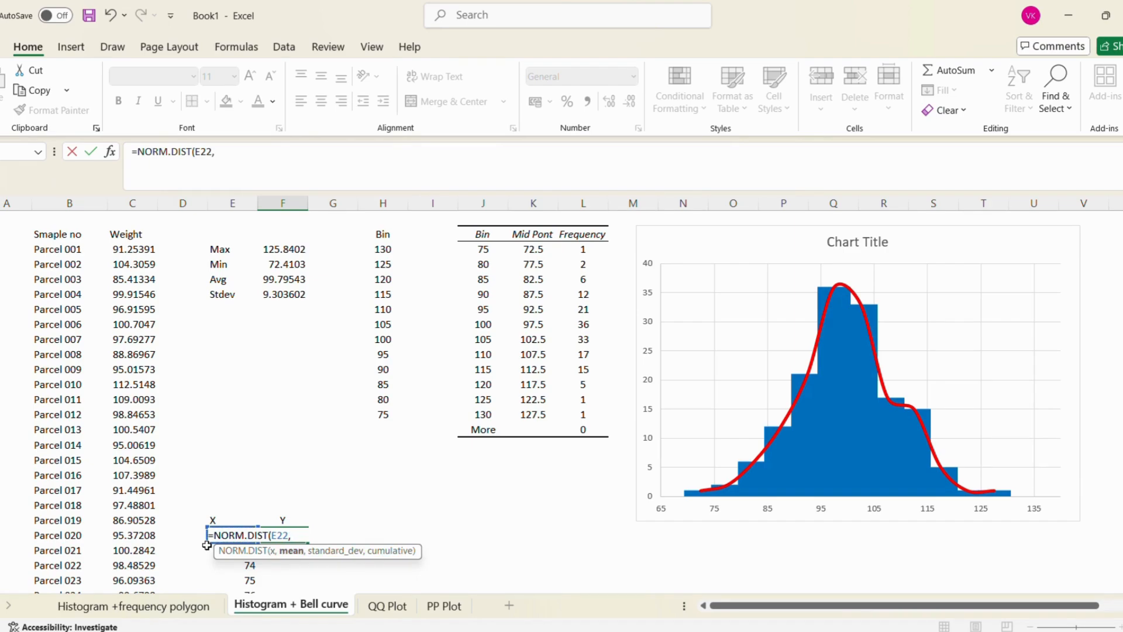
# Step: Add the average in F5 as the mean and the Stdev in F6 as the standard deviation of the NORM.DIST formula
pyautogui.click(277, 280)
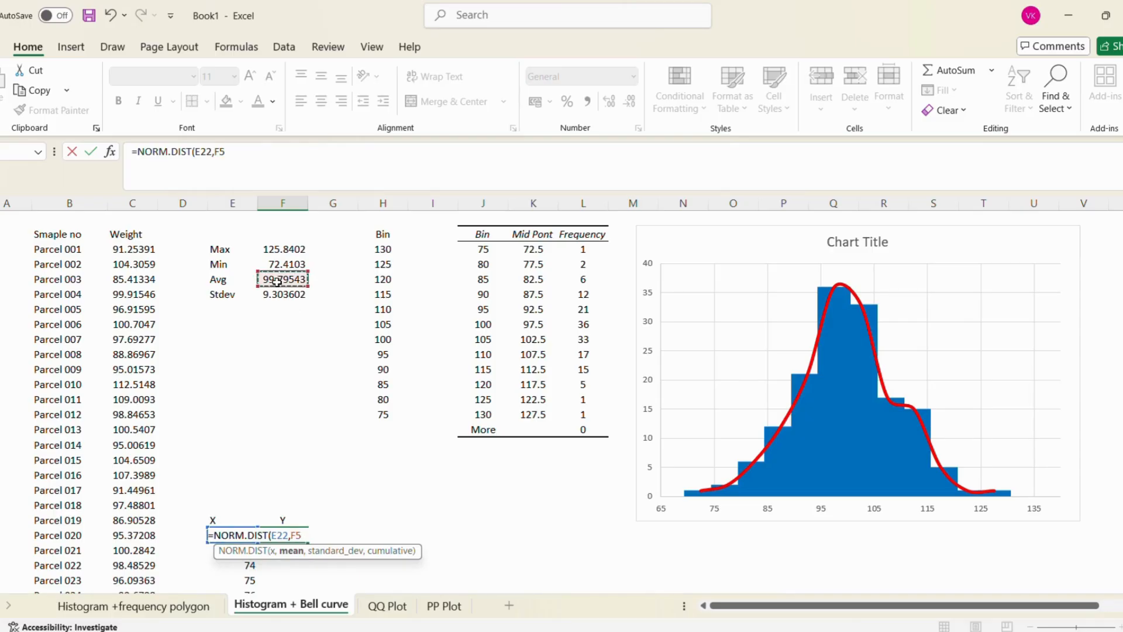
pyautogui.click(249, 156)
pyautogui.write(',')
pyautogui.click(287, 296)
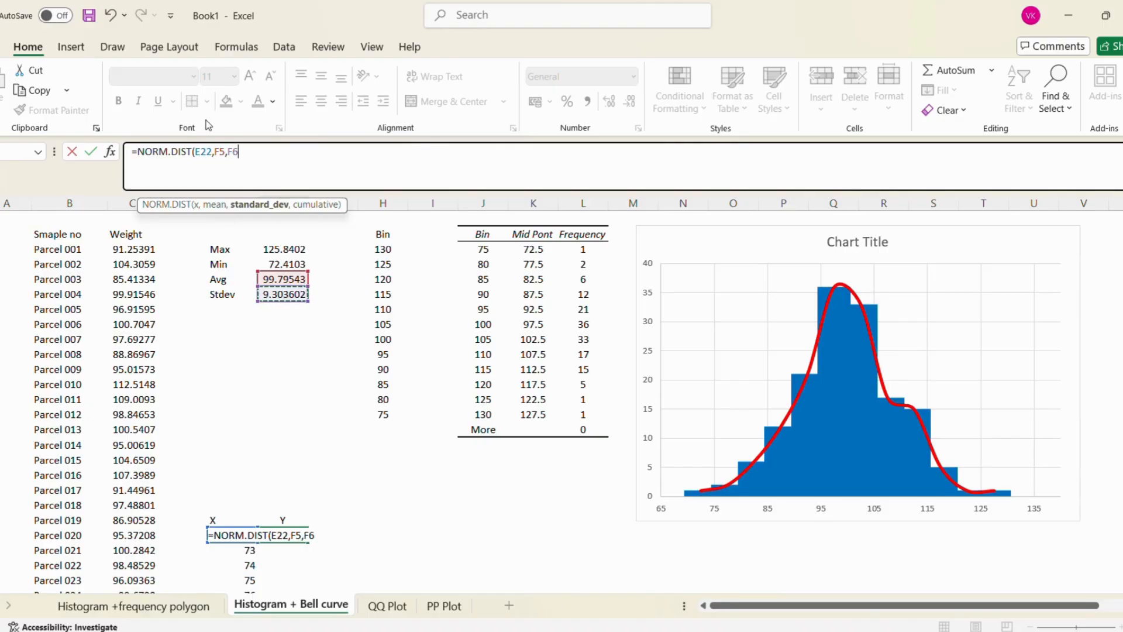
# Step: Make the mean and standard deviation references in the NORM.DIST formula absolute, as $F$5 and $F$6
pyautogui.moveTo(214, 152); pyautogui.dragTo(225, 152)
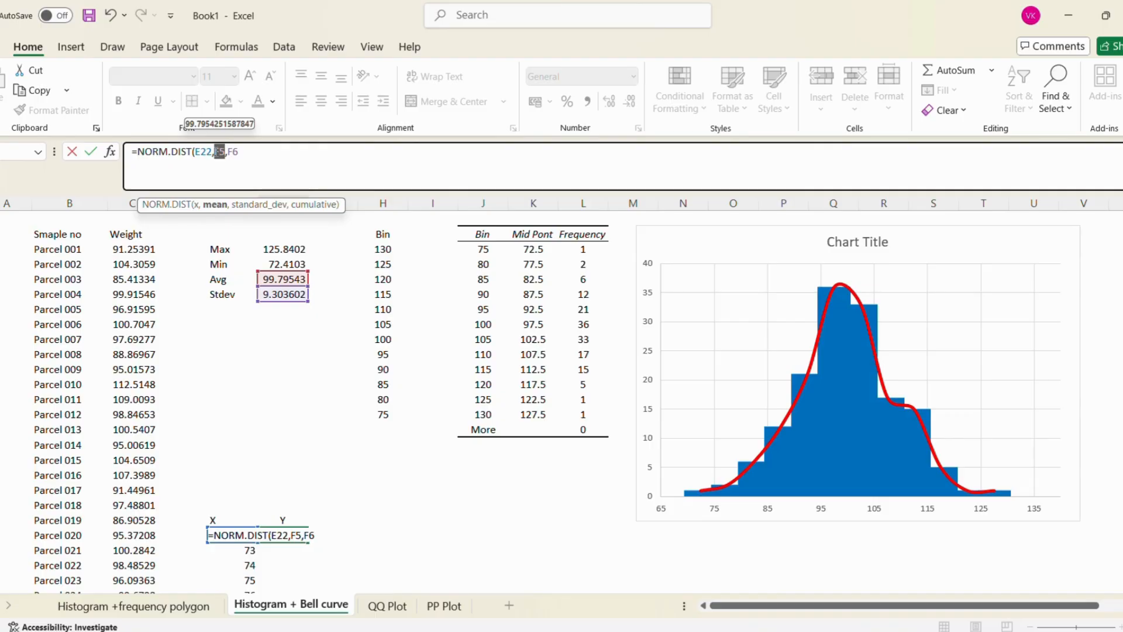
pyautogui.press('F4')
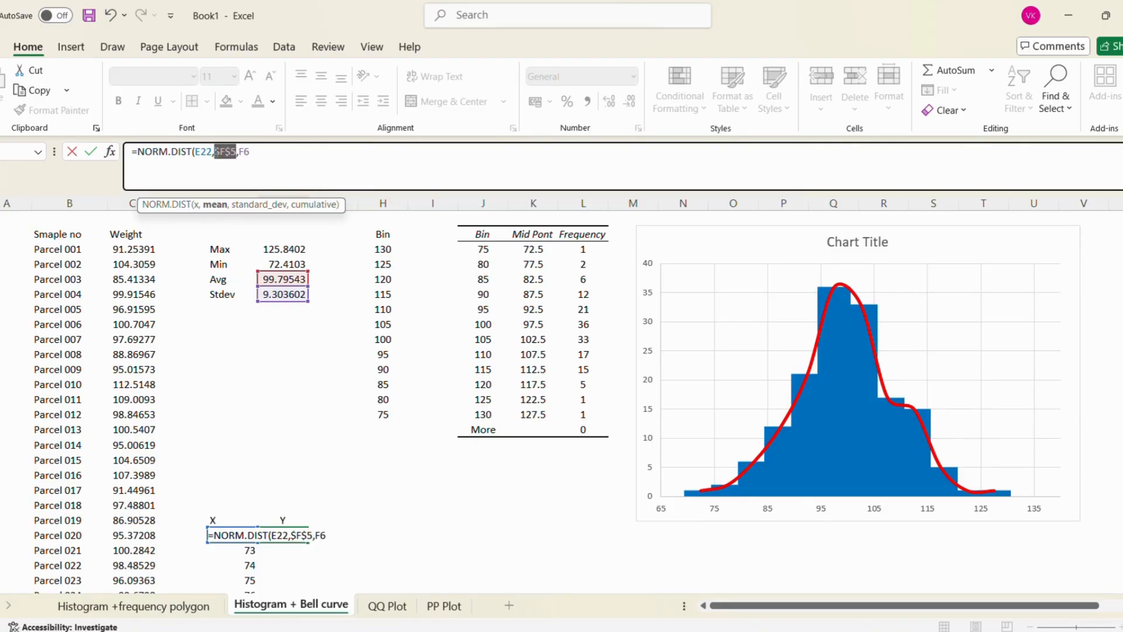
pyautogui.click(244, 152)
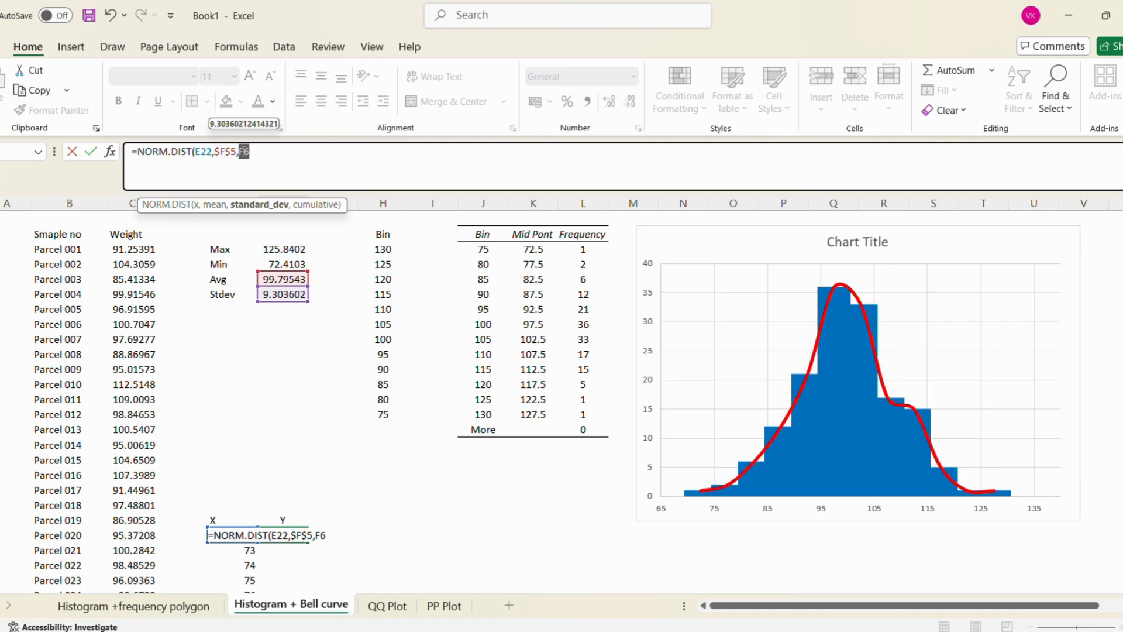
pyautogui.press('F4')
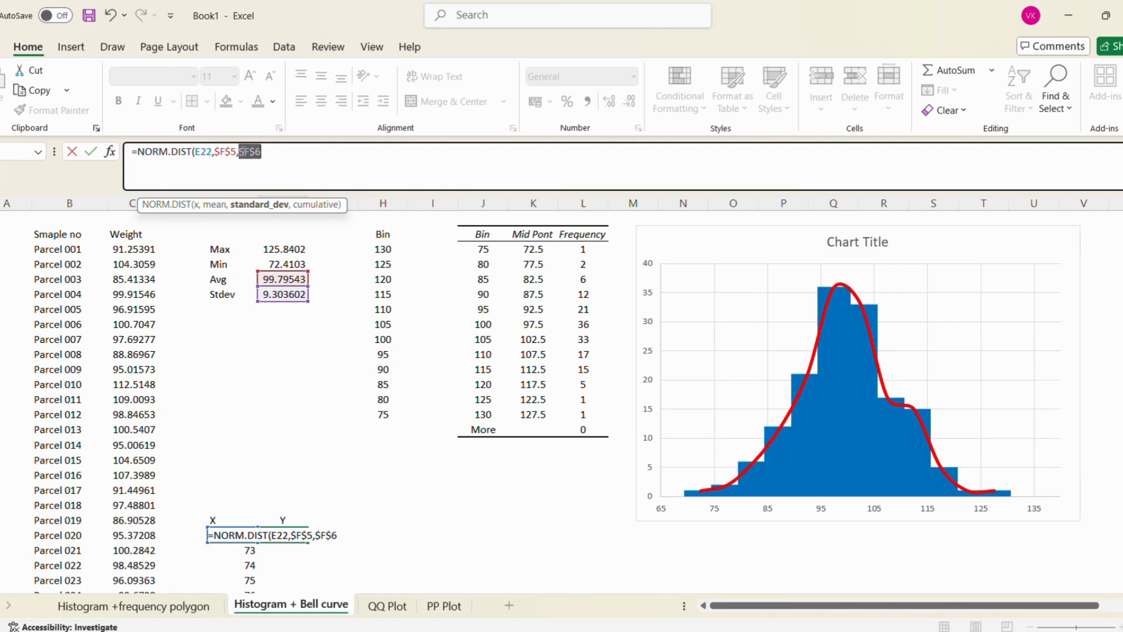
# Step: Complete the NORM.DIST formula in F22 with 0 as the cumulative argument and enter it
pyautogui.click(281, 152)
pyautogui.write(',')
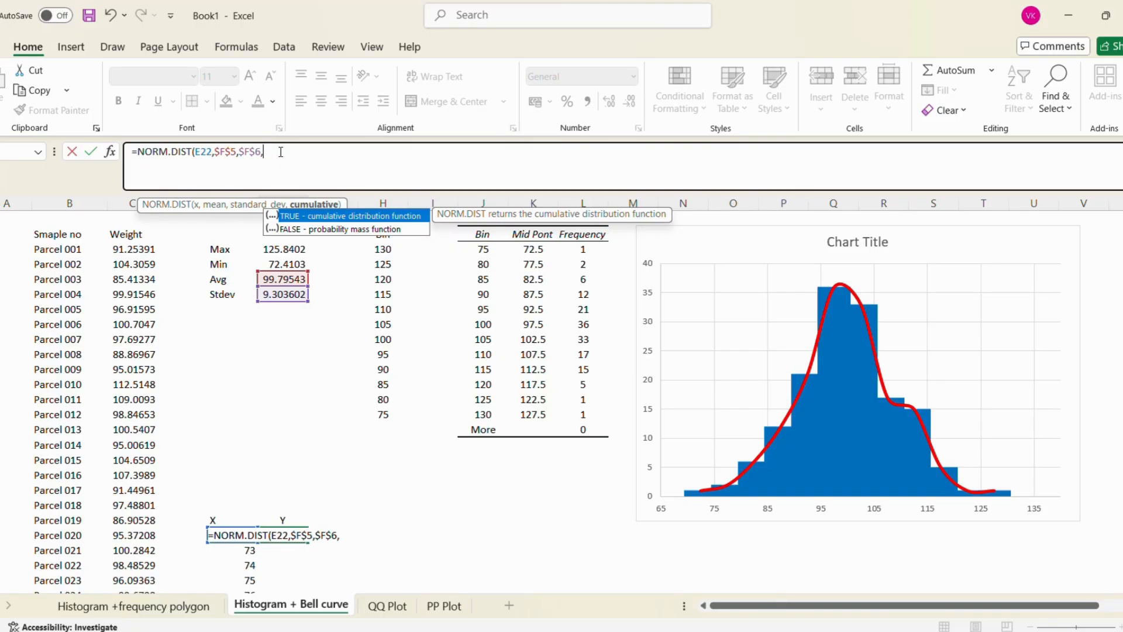
pyautogui.write('0)')
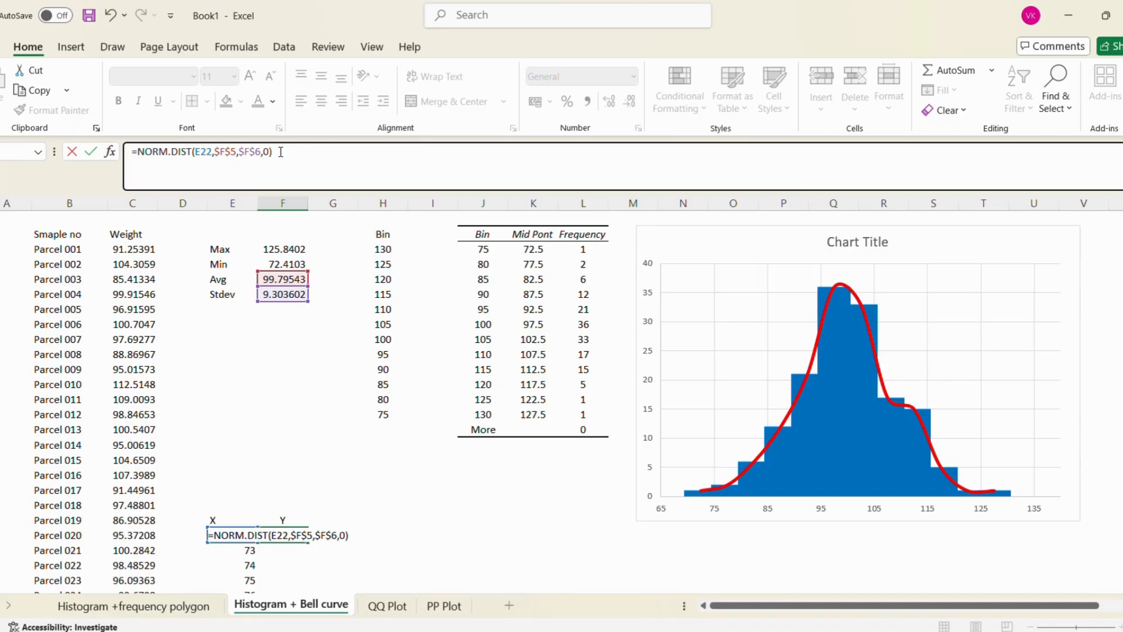
pyautogui.hotkey('ctrl', 'Return')
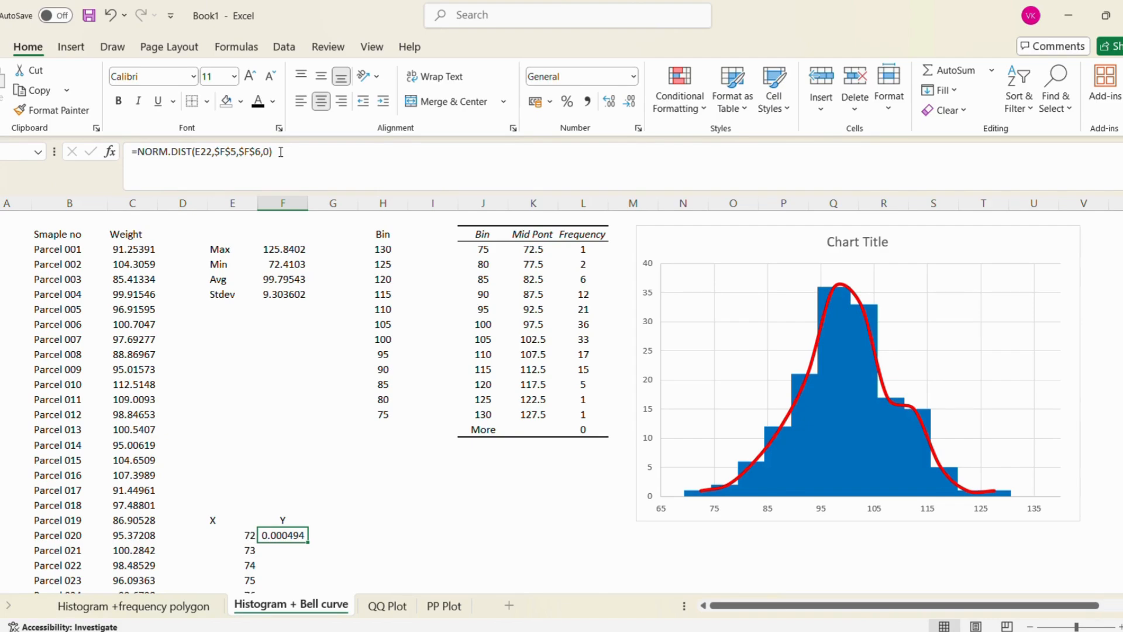
# Step: Scale the NORM.DIST formula in F22 by appending *150*5
pyautogui.click(280, 152)
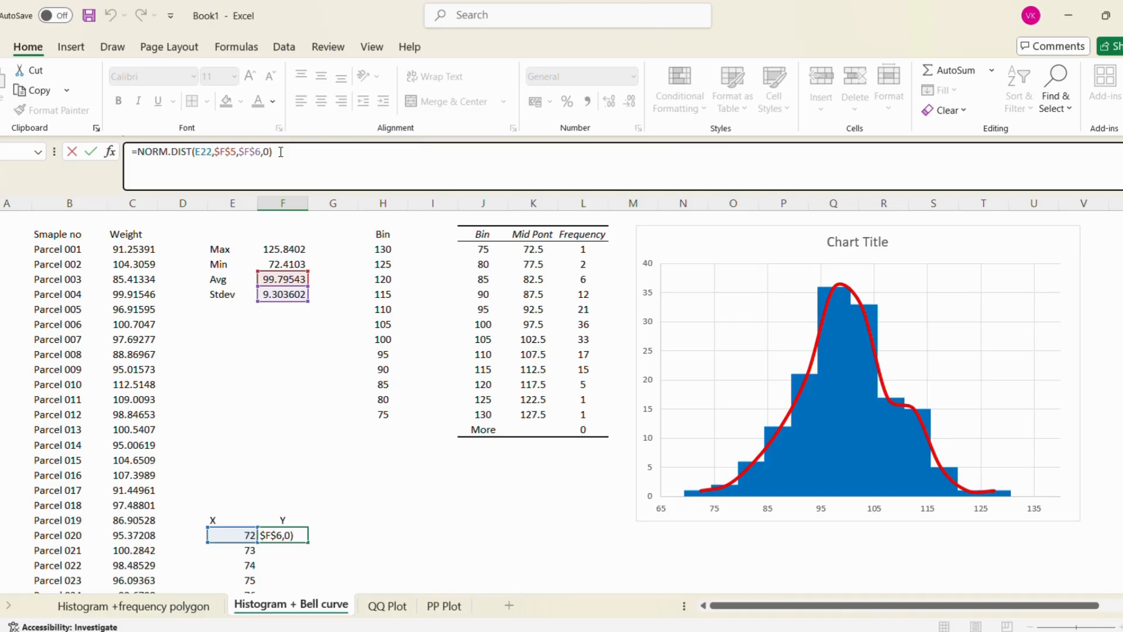
pyautogui.write('*')
pyautogui.write('15')
pyautogui.write('00')
pyautogui.press('BackSpace')
pyautogui.press('BackSpace')
pyautogui.write('0')
pyautogui.write('*')
pyautogui.write('5')
pyautogui.press('Return')
# Step: Copy the F22 formula down column F to row 76, alongside the last X value of 126
pyautogui.press('Up')
pyautogui.hotkey('ctrl', 'c')
pyautogui.press('Left')
pyautogui.hotkey('ctrl', 'Down')
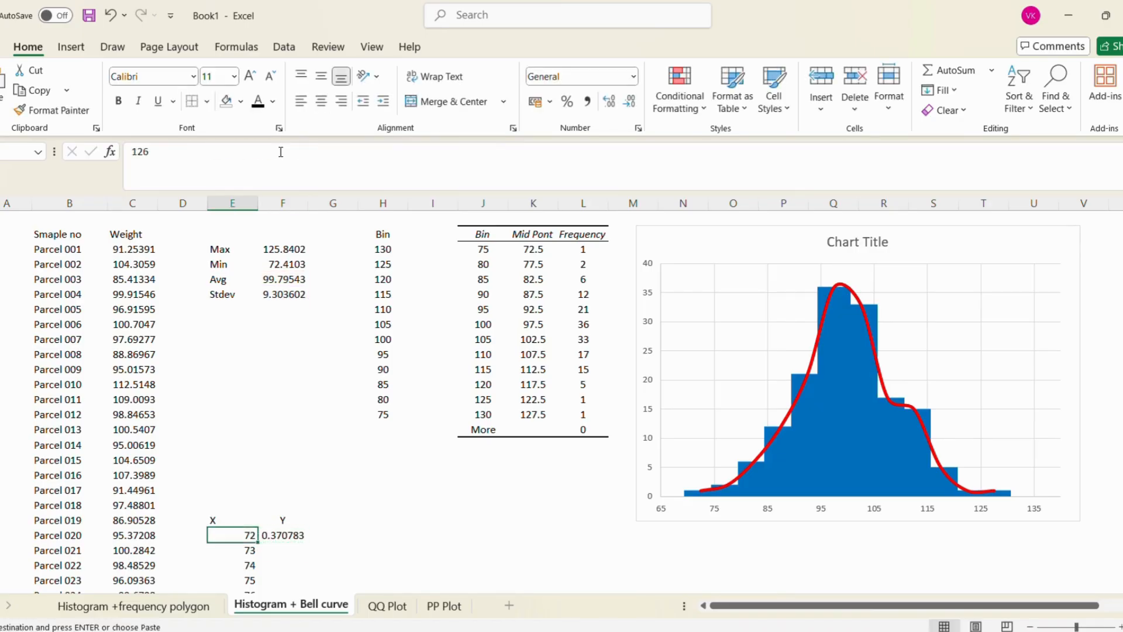
pyautogui.press('Right')
pyautogui.hotkey('ctrl', 'shift', 'Up')
pyautogui.hotkey('ctrl', 'v')
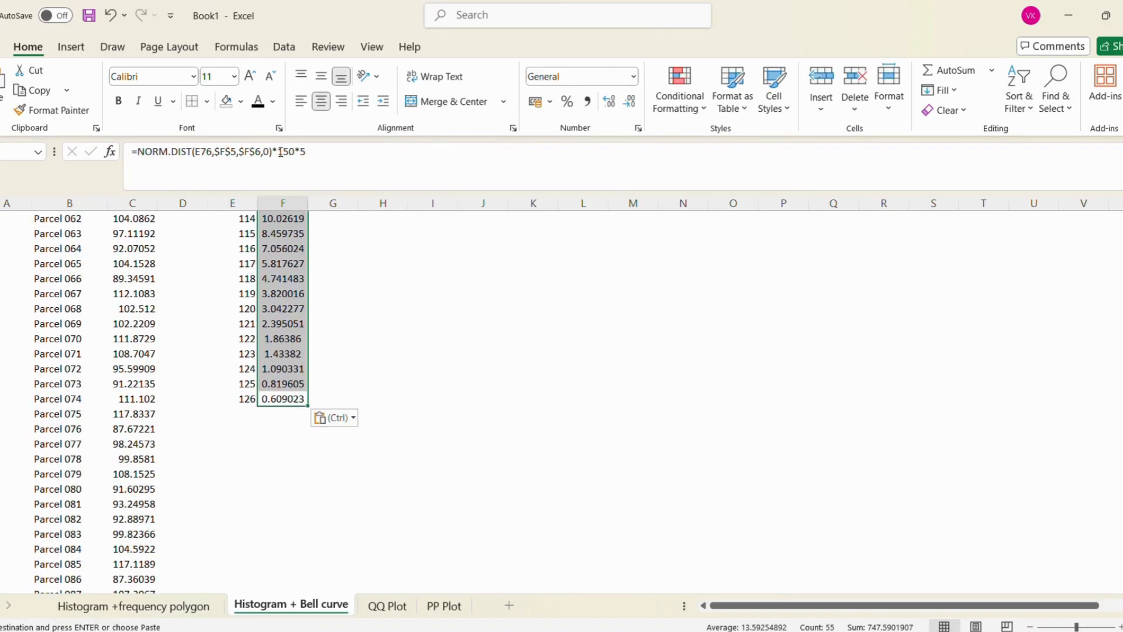
# Step: Add a new data series to the histogram chart with E22:E76 as its X values
pyautogui.press('Up')
pyautogui.hotkey('ctrl', 'Up')
pyautogui.hotkey('ctrl', 'Up')
pyautogui.press('Down')
pyautogui.press('Down')
pyautogui.press('Down')
pyautogui.press('Down')
pyautogui.press('Down')
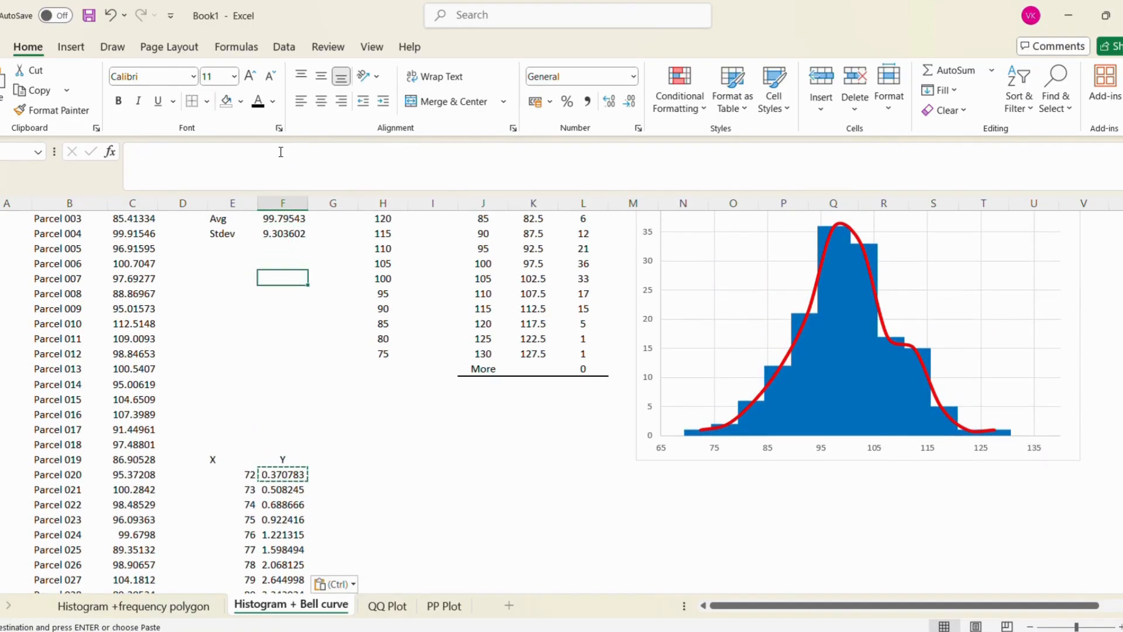
pyautogui.press('Up')
pyautogui.press('Up')
pyautogui.press('Up')
pyautogui.press('Up')
pyautogui.press('Up')
pyautogui.press('Up')
pyautogui.press('Up')
pyautogui.press('Up')
pyautogui.press('Up')
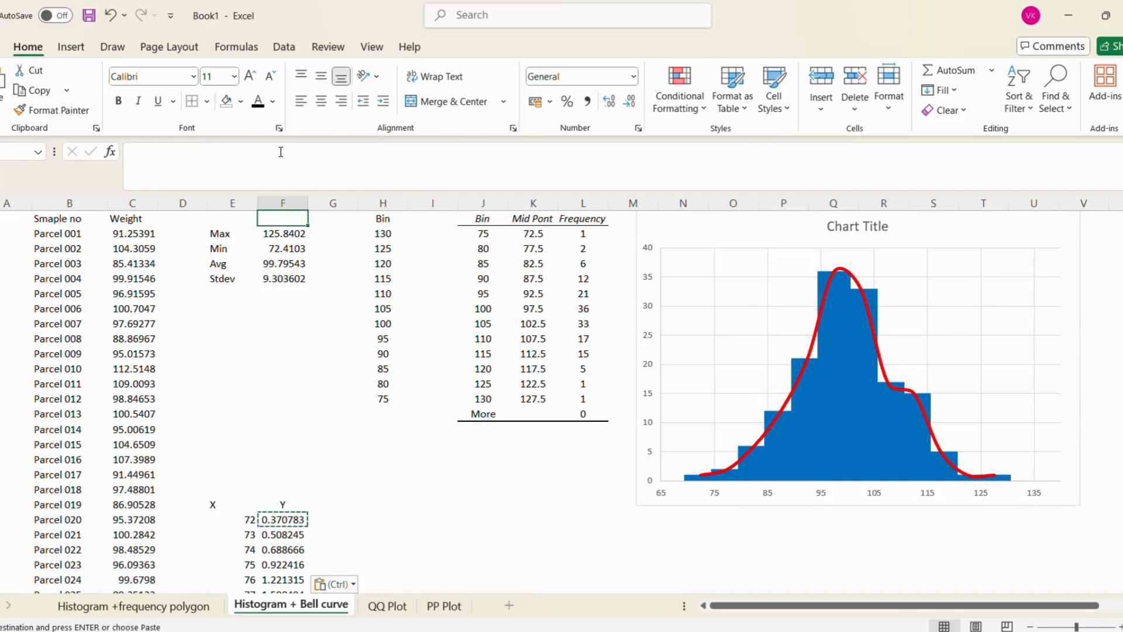
pyautogui.click(649, 218)
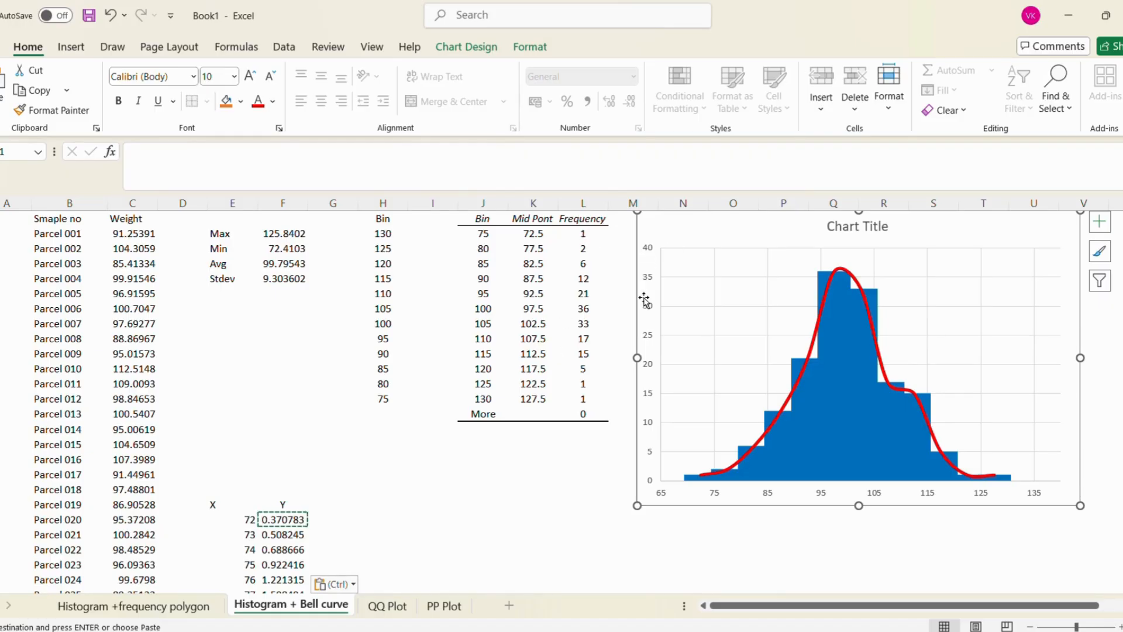
pyautogui.scroll(1, 644, 300)
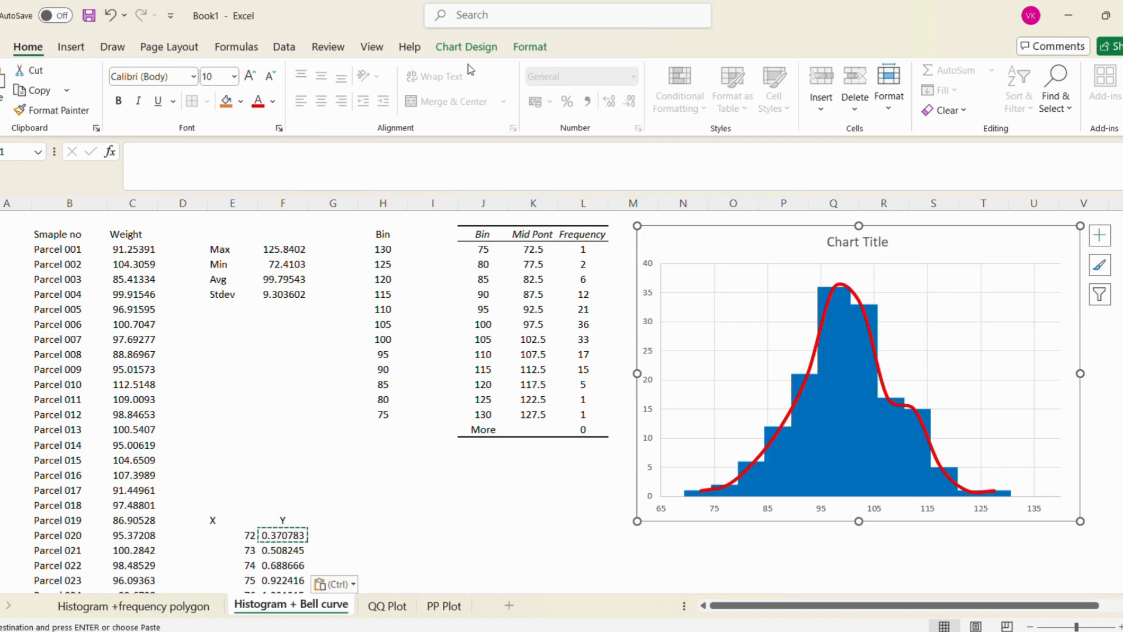
pyautogui.click(466, 47)
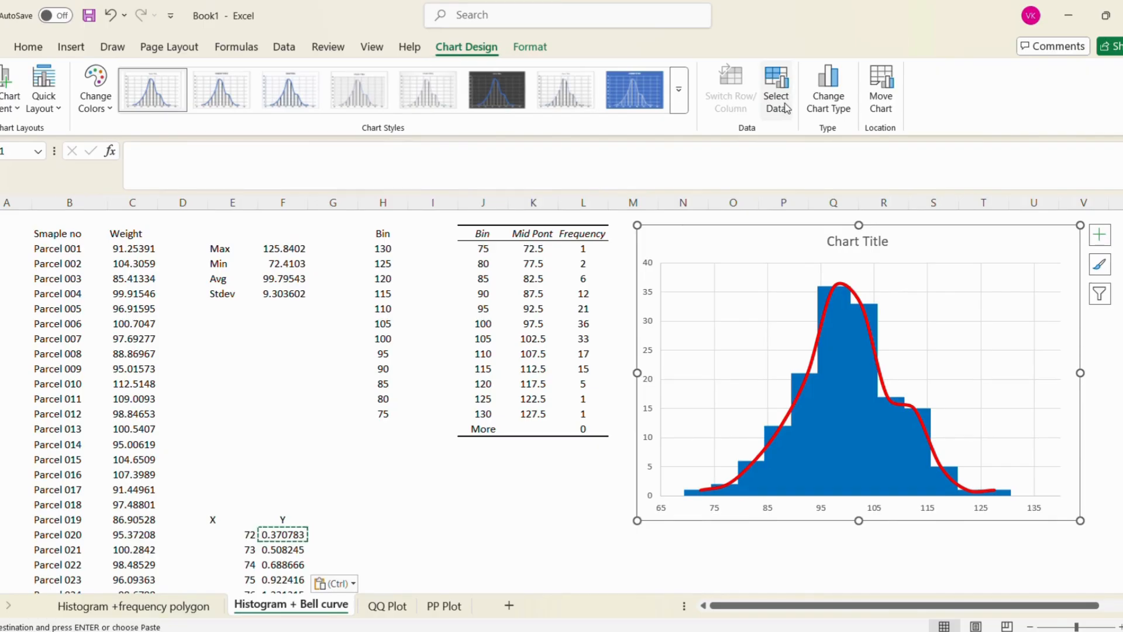
pyautogui.click(786, 108)
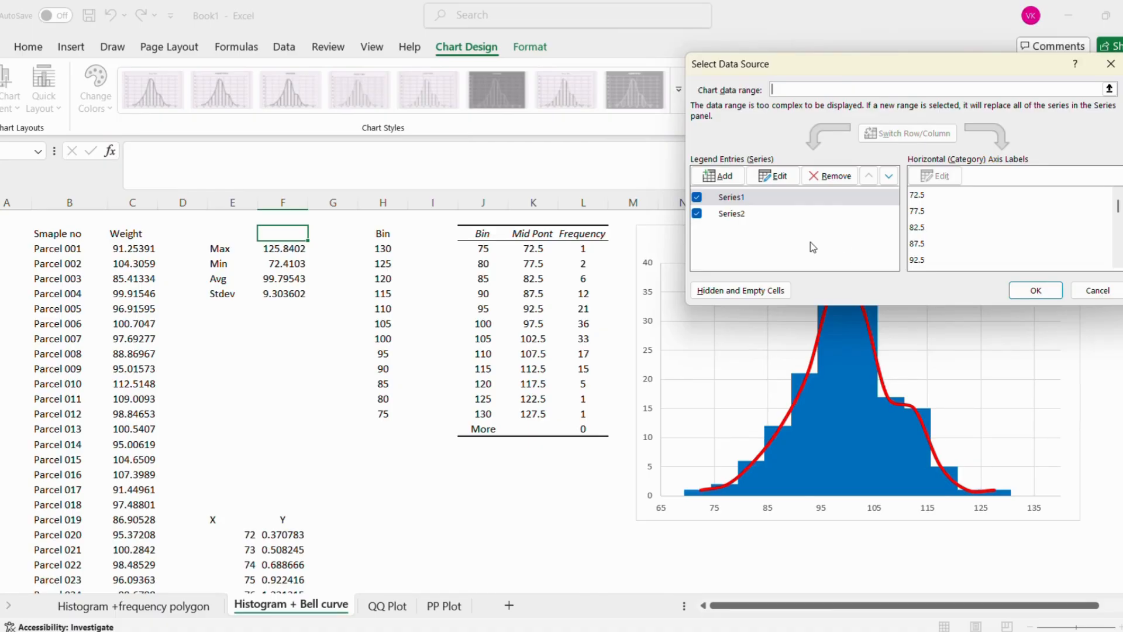
pyautogui.click(711, 177)
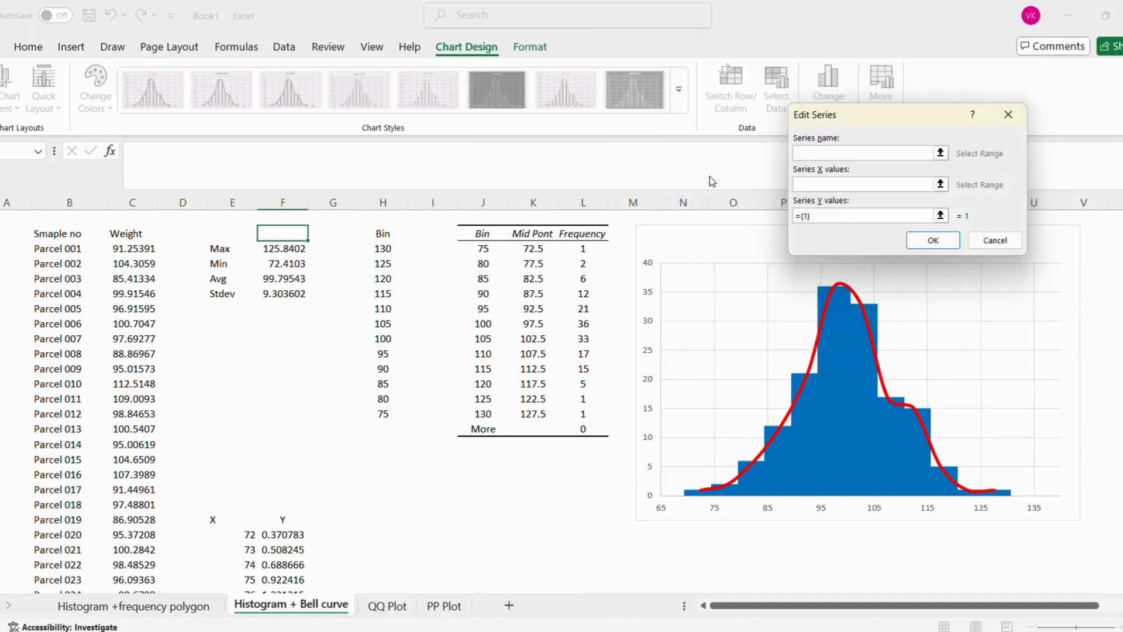
pyautogui.click(809, 182)
pyautogui.moveTo(240, 534); pyautogui.dragTo(239, 535)
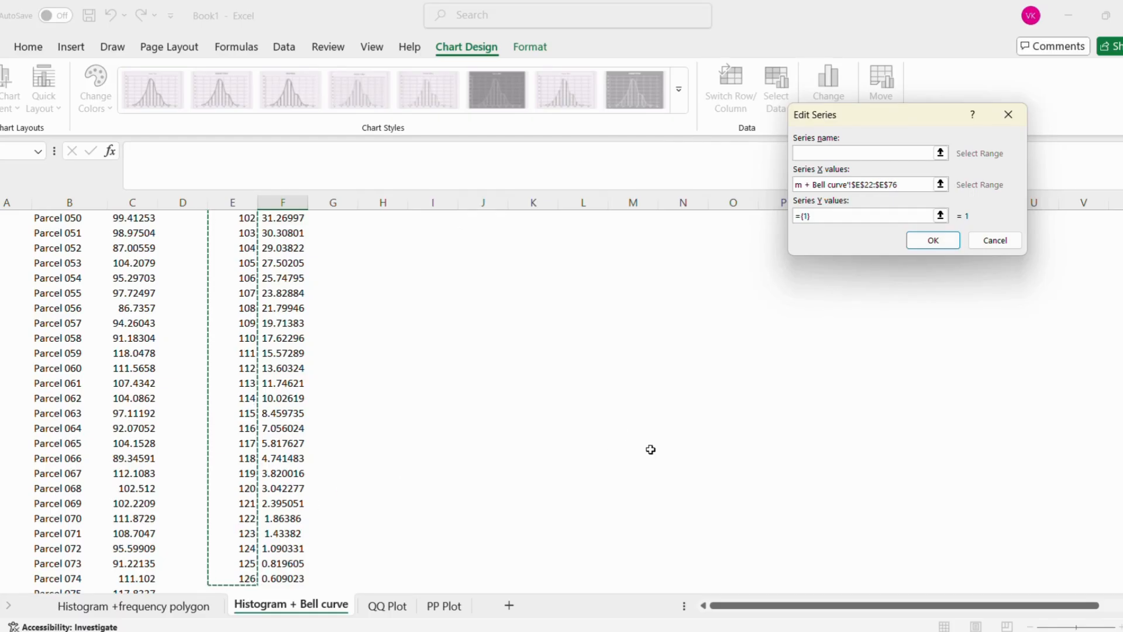
# Step: Set the new series' Y values to F22:F76 and apply the changed chart data
pyautogui.click(821, 216)
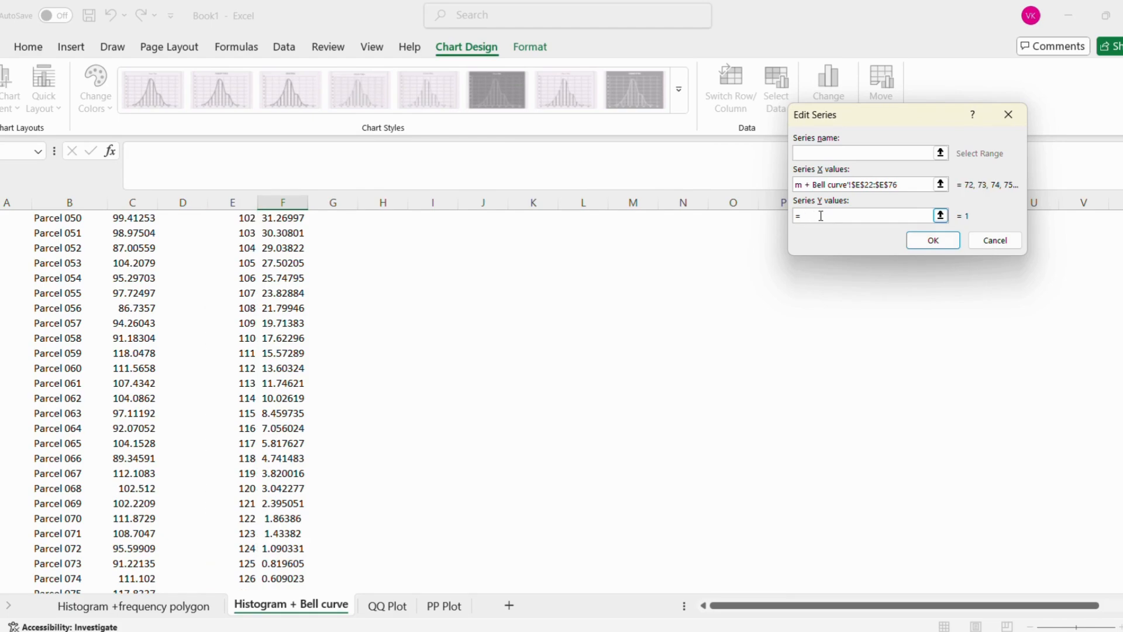
pyautogui.scroll(12, 465, 253)
pyautogui.scroll(2, 465, 253)
pyautogui.click(299, 354)
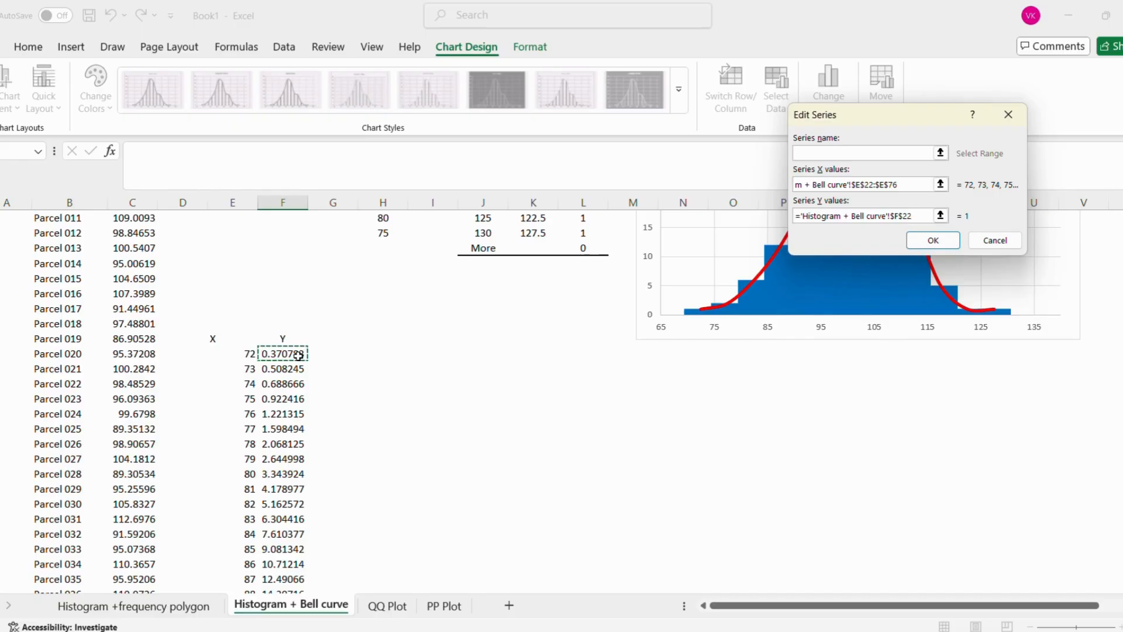
pyautogui.hotkey('ctrl', 'shift', 'Down')
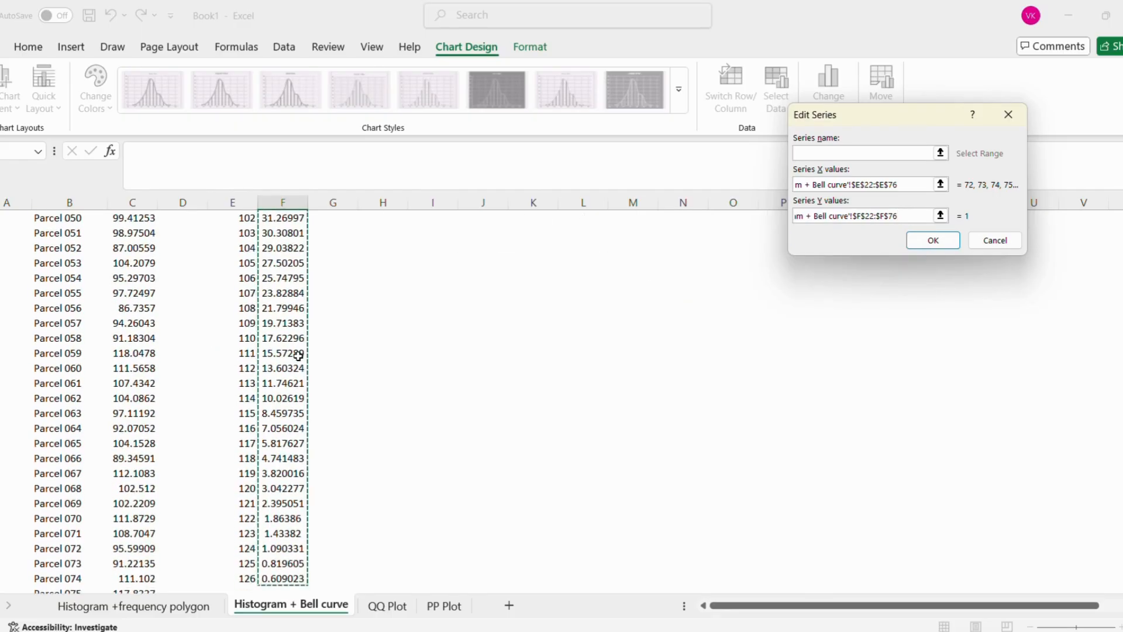
pyautogui.click(932, 241)
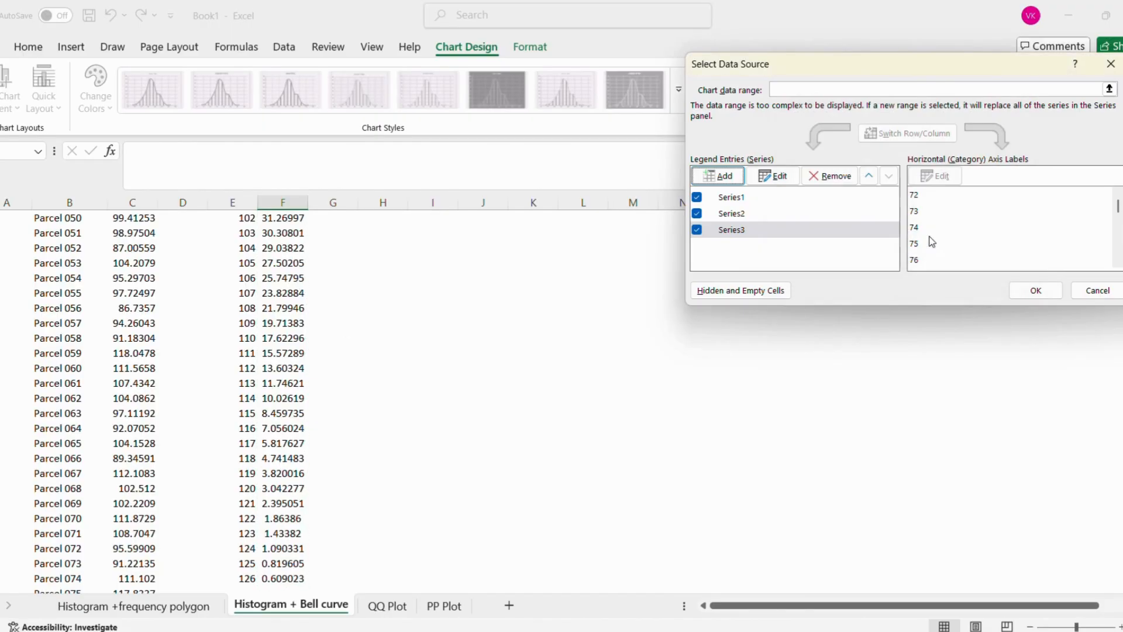
pyautogui.click(1035, 290)
pyautogui.scroll(9, 913, 317)
pyautogui.scroll(8, 912, 317)
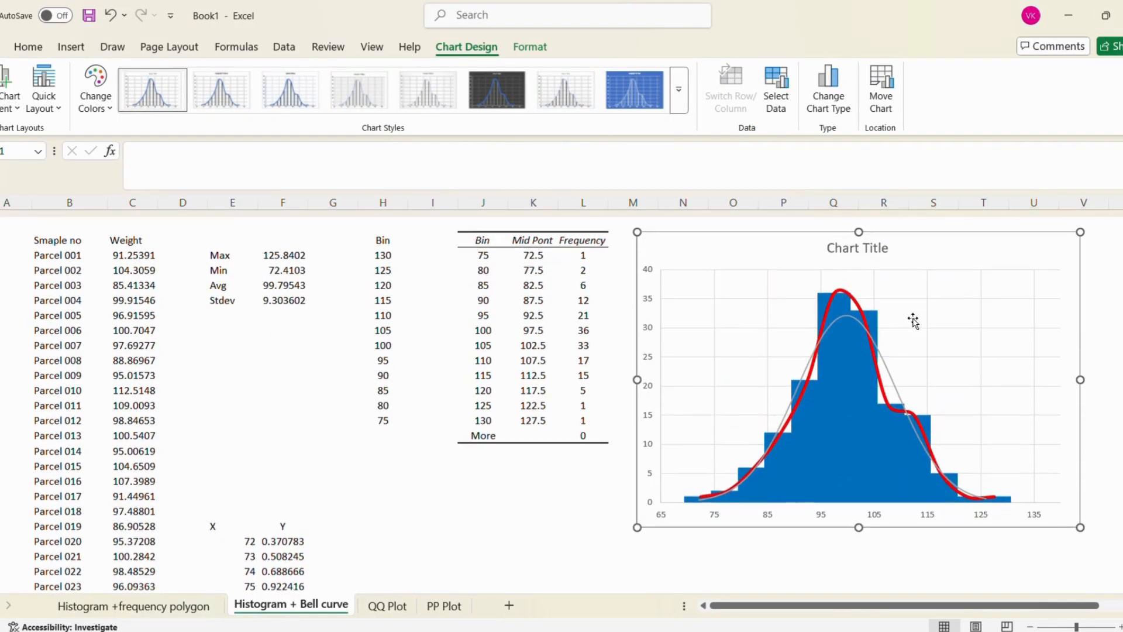
# Step: Format the new bell curve series with a solid line in standard green
pyautogui.click(891, 373)
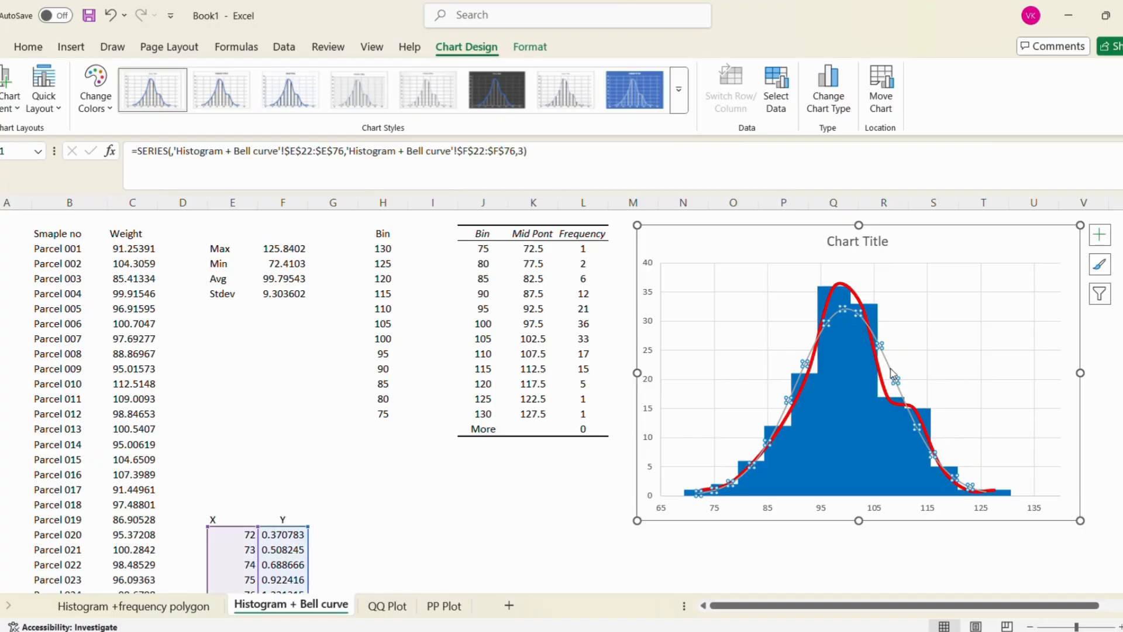
pyautogui.rightClick(891, 373)
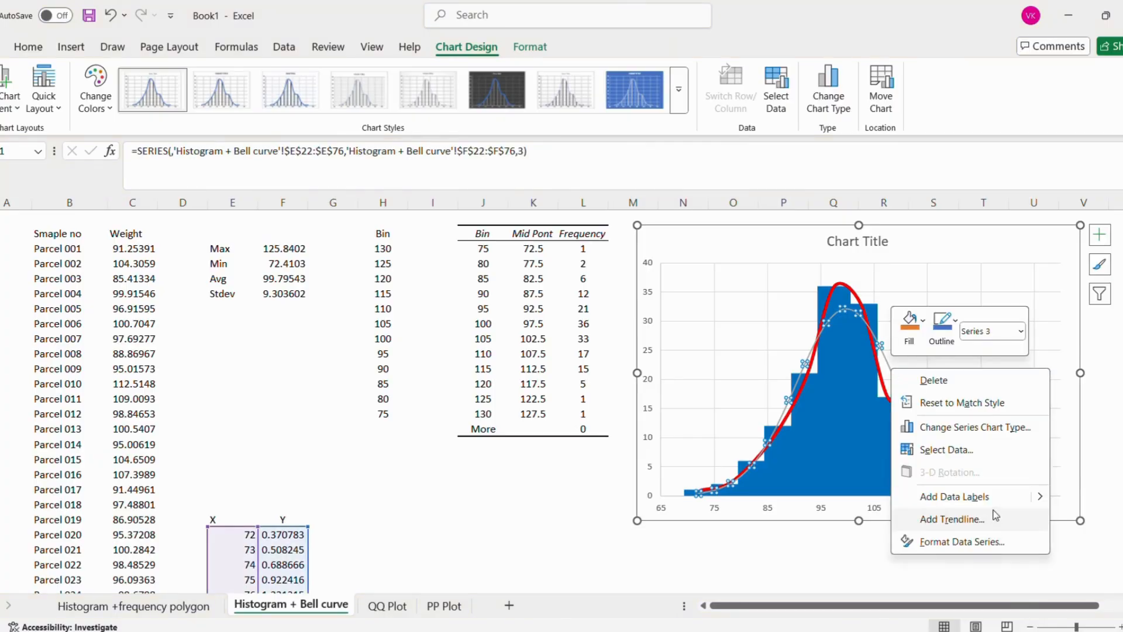
pyautogui.click(986, 543)
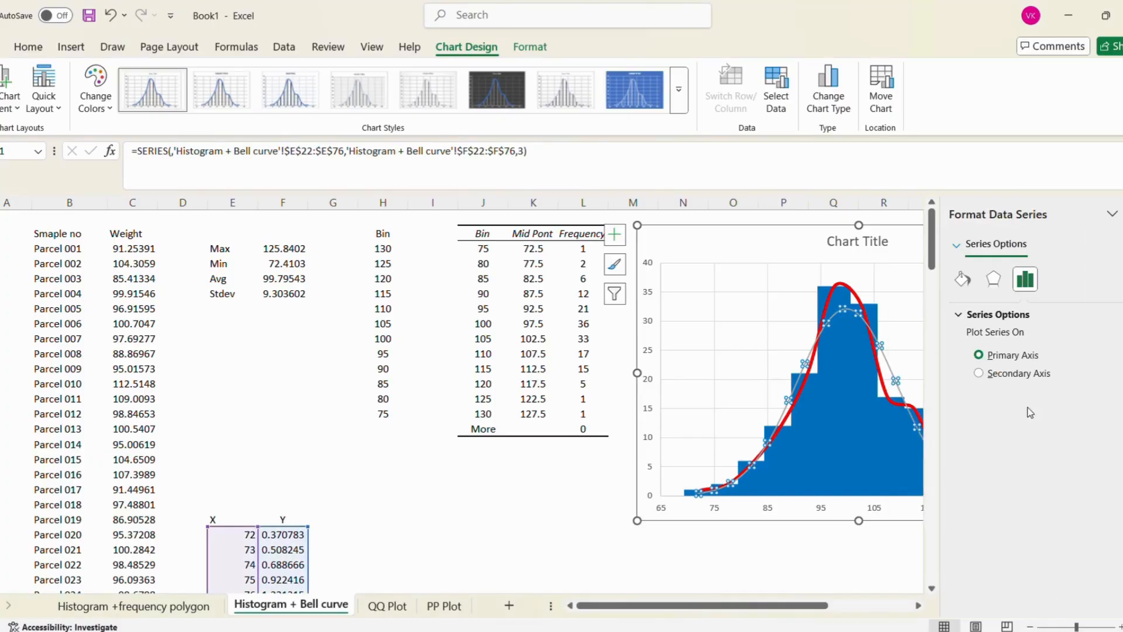
pyautogui.click(962, 279)
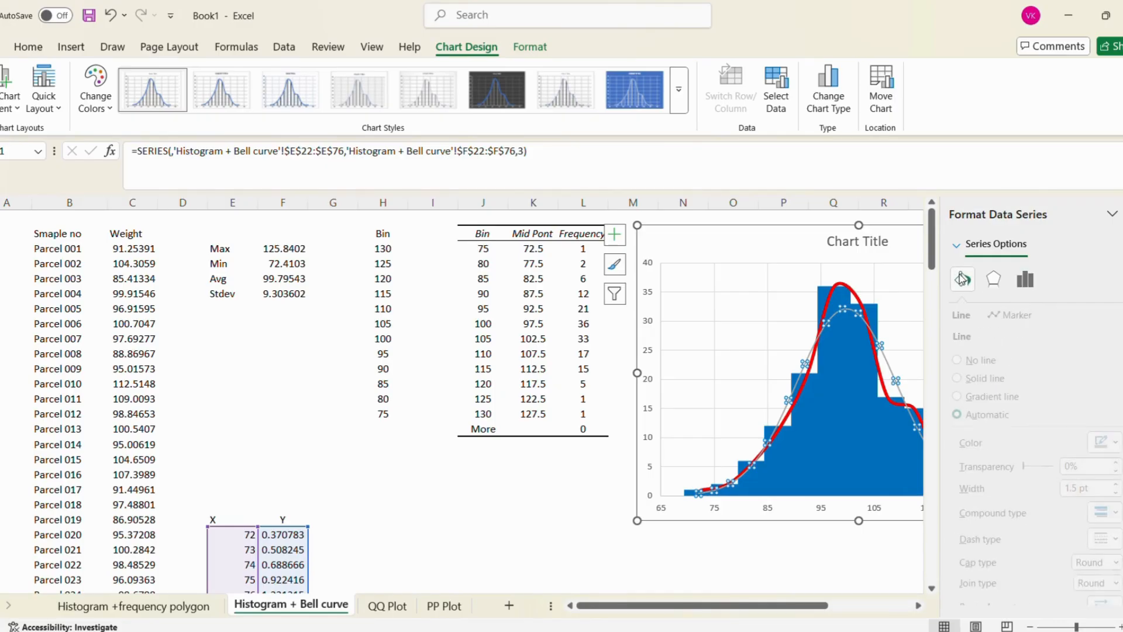
pyautogui.click(1113, 442)
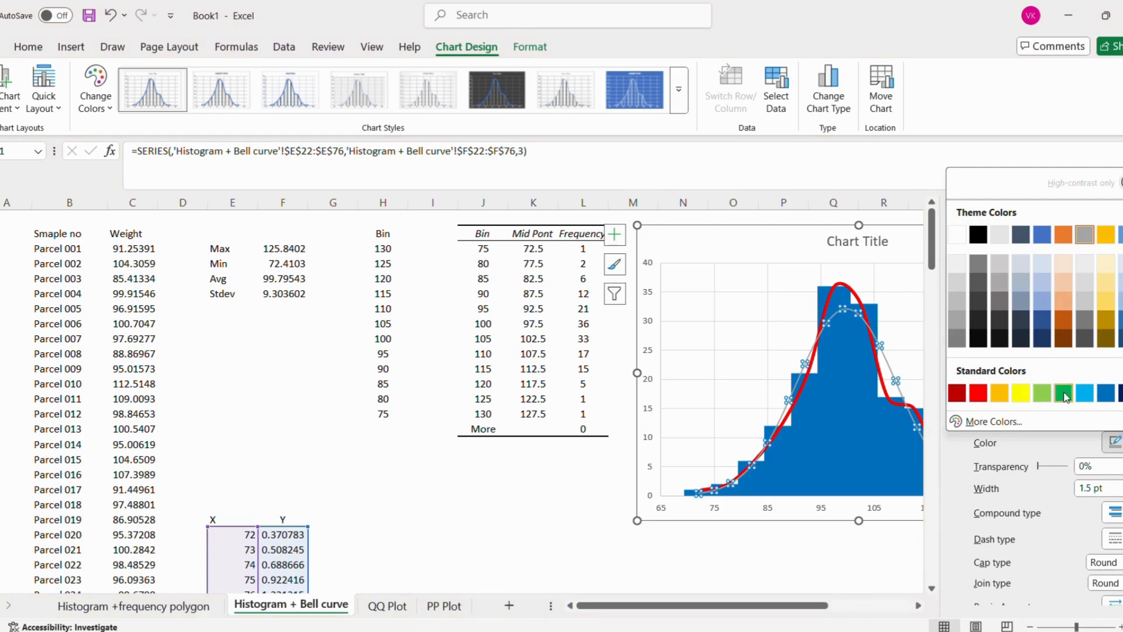
pyautogui.press('Escape')
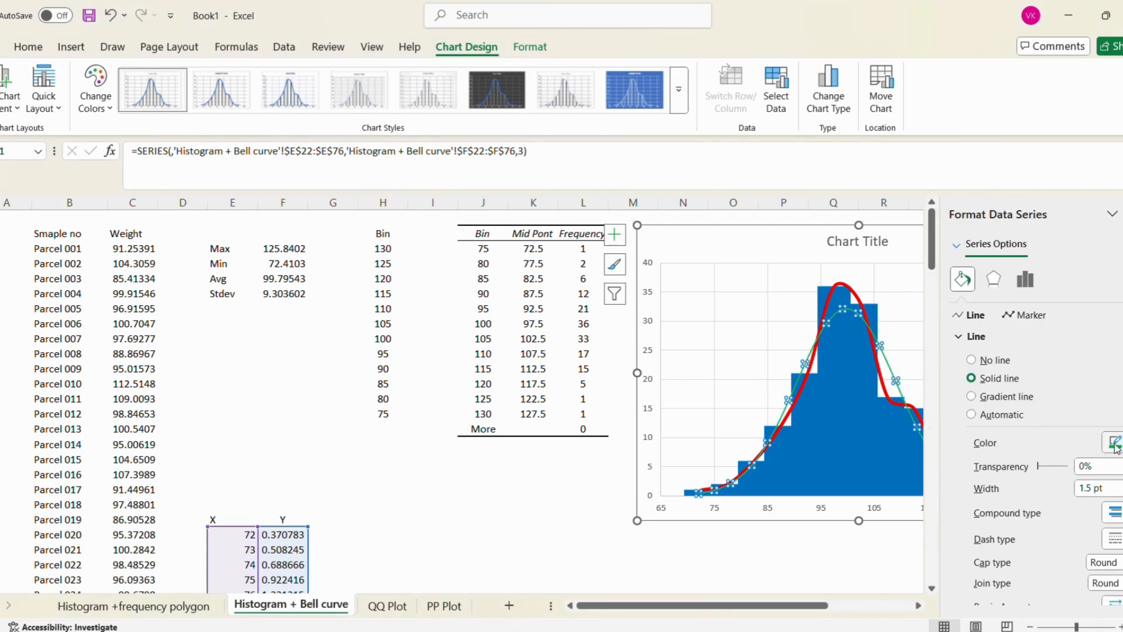
# Step: Increase the green bell curve's line width past 2.75 pt, close the series formatting and deselect the chart
pyautogui.press('Up')
pyautogui.press('Up')
pyautogui.press('Up')
pyautogui.press('Up')
pyautogui.press('Up')
pyautogui.press('Up')
pyautogui.press('Up')
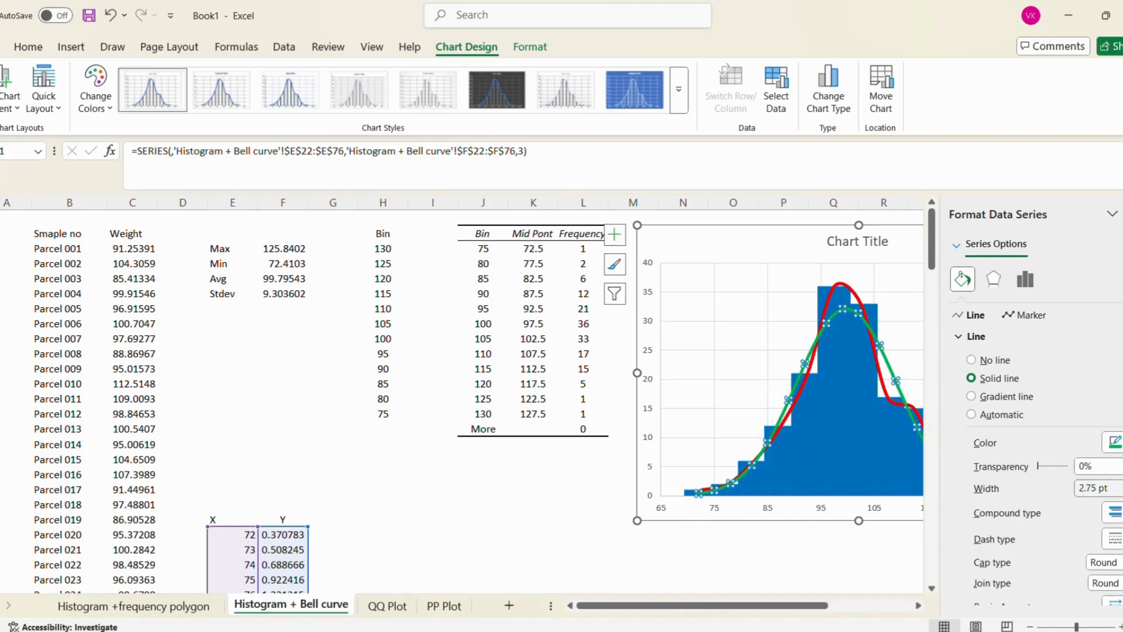
pyautogui.press('Up')
pyautogui.press('Up')
pyautogui.press('Up')
pyautogui.press('Up')
pyautogui.press('Up')
pyautogui.click(1122, 214)
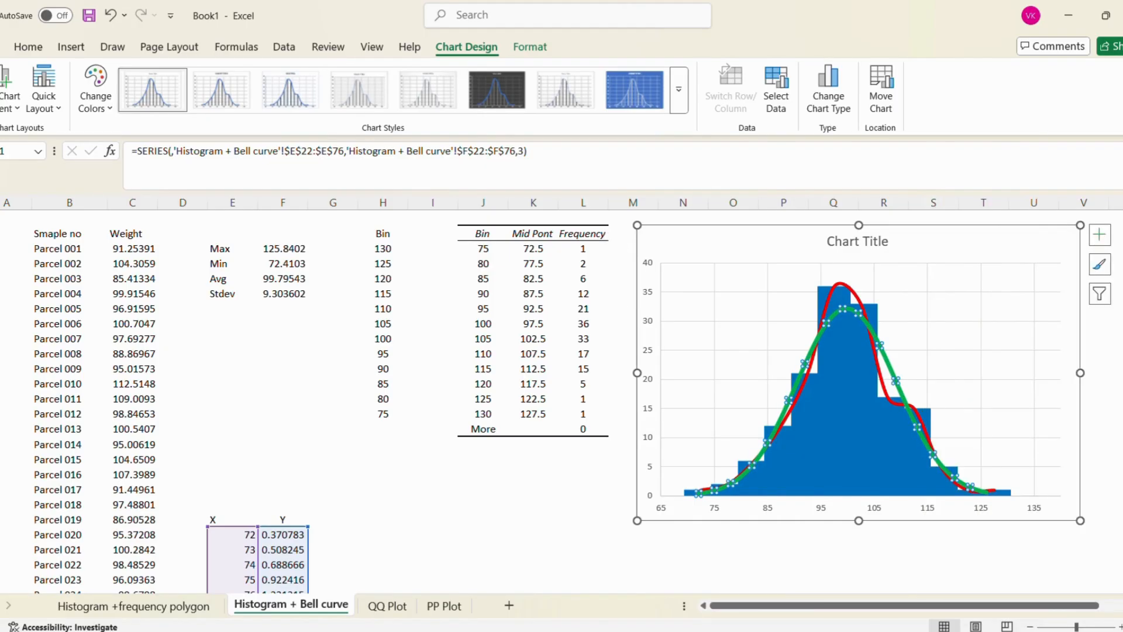
pyautogui.click(1096, 430)
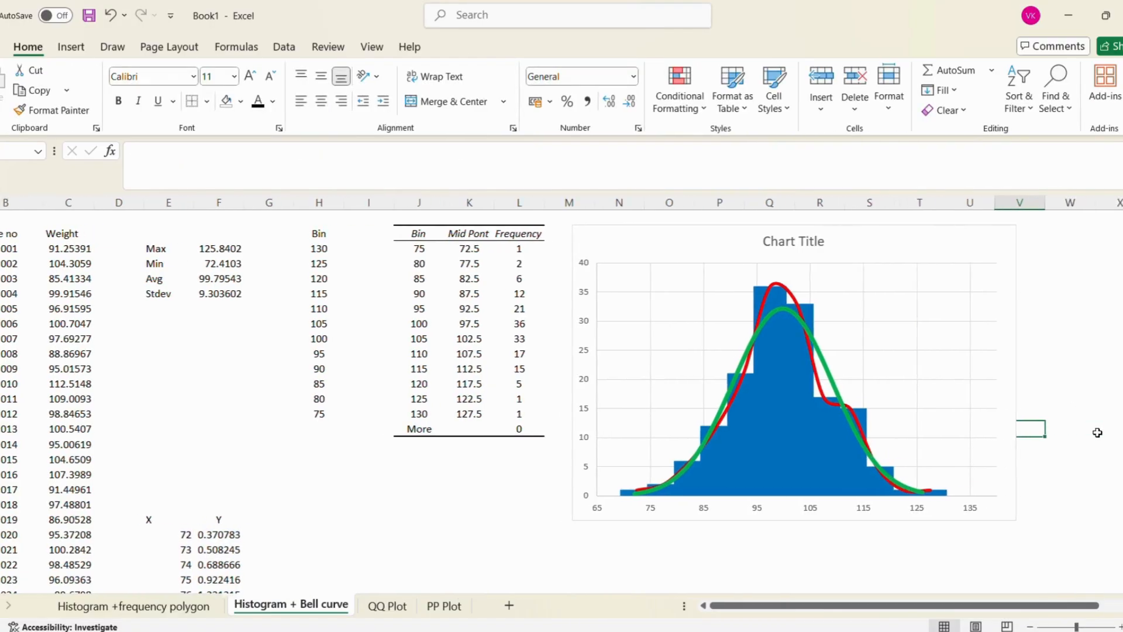
# Step: Compare the green bell curve with the red frequency curve and the histogram bars, checking each curve's source data
pyautogui.hscroll(-2, 1097, 433)
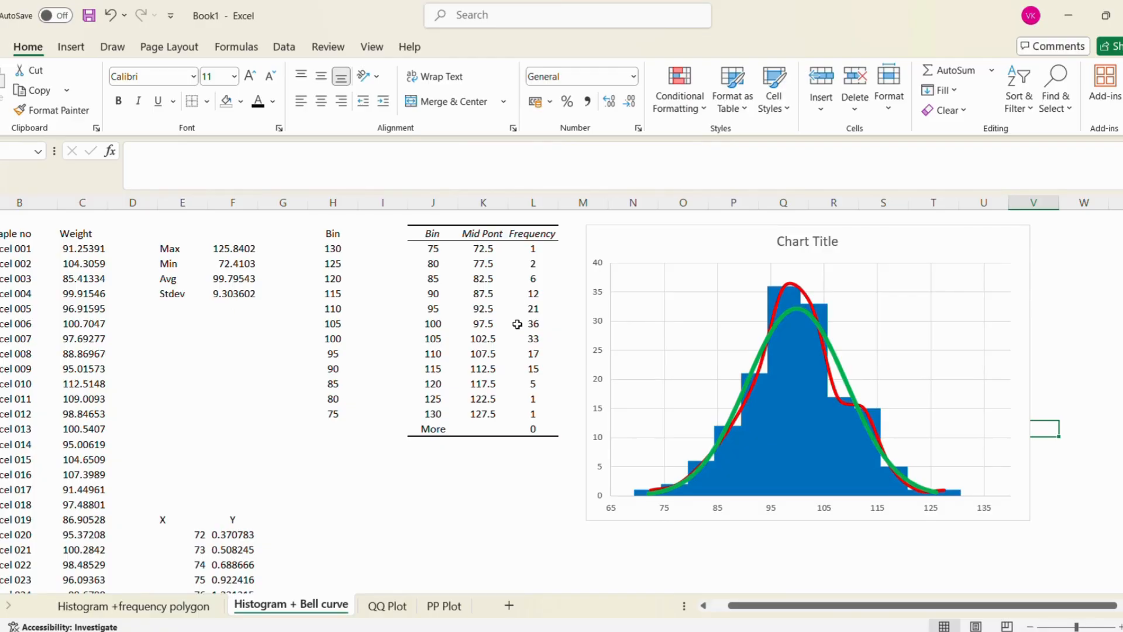
pyautogui.click(844, 371)
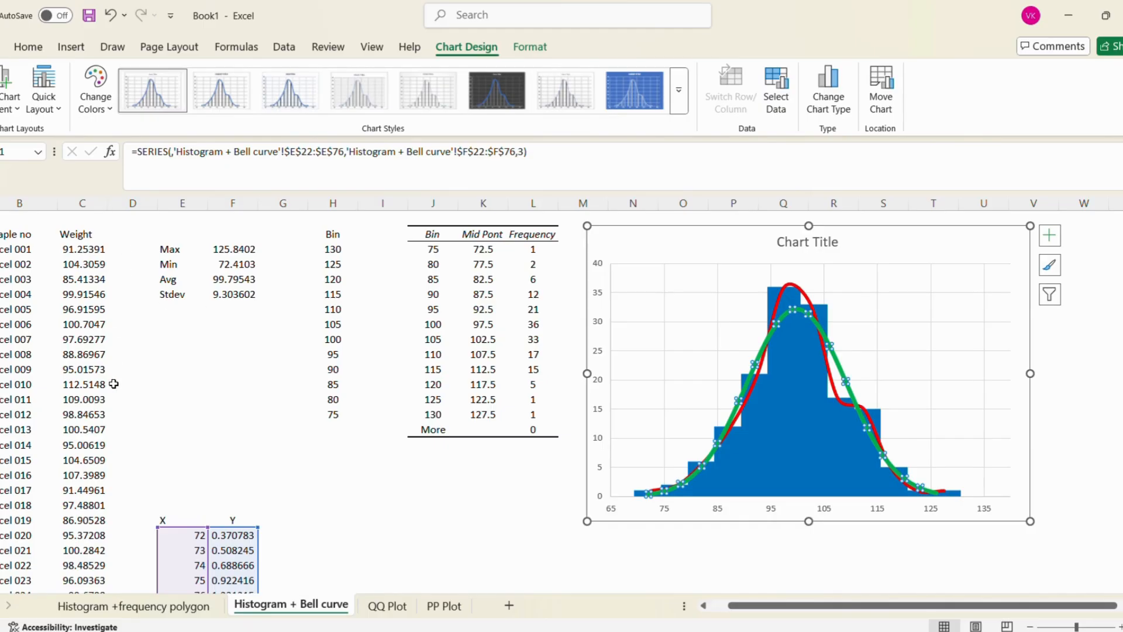
pyautogui.click(896, 281)
pyautogui.click(920, 243)
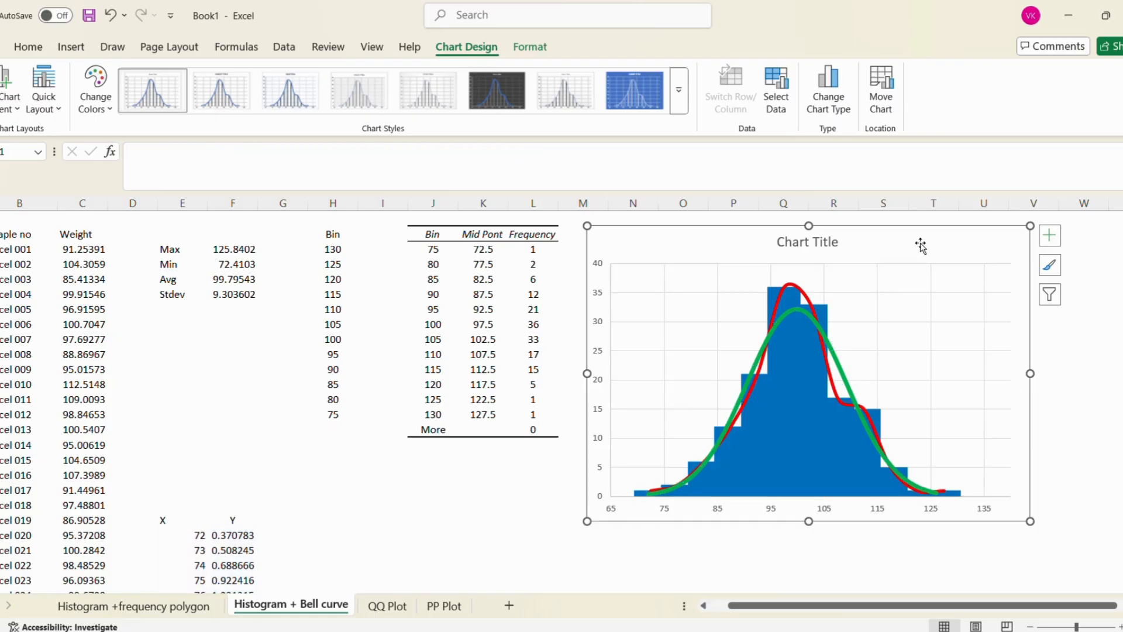
pyautogui.click(810, 301)
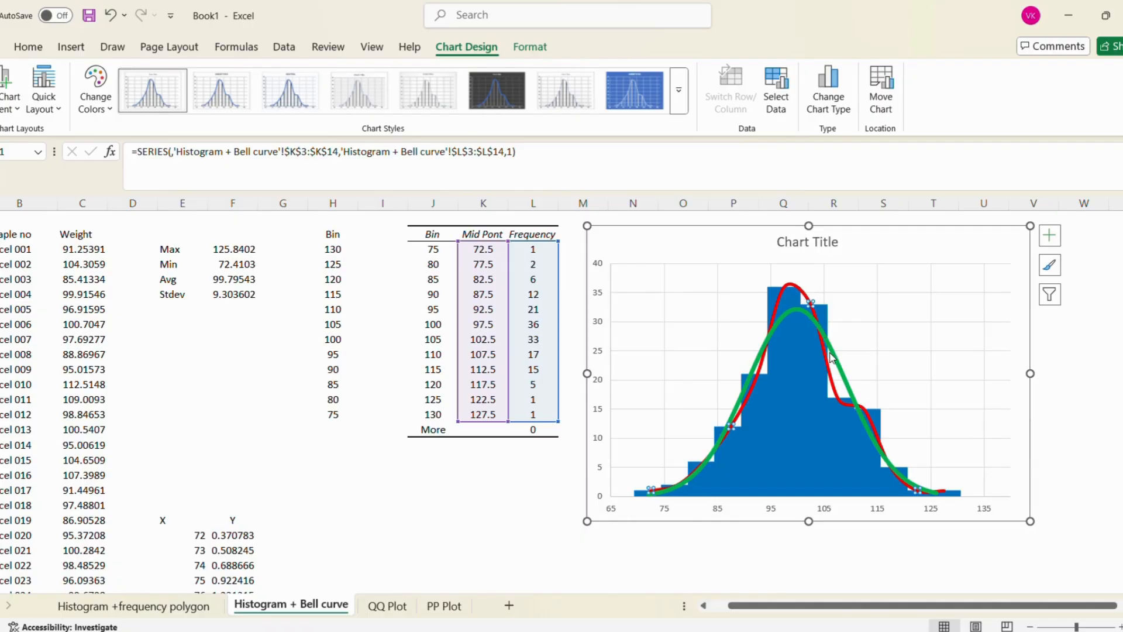
pyautogui.moveTo(832, 356)
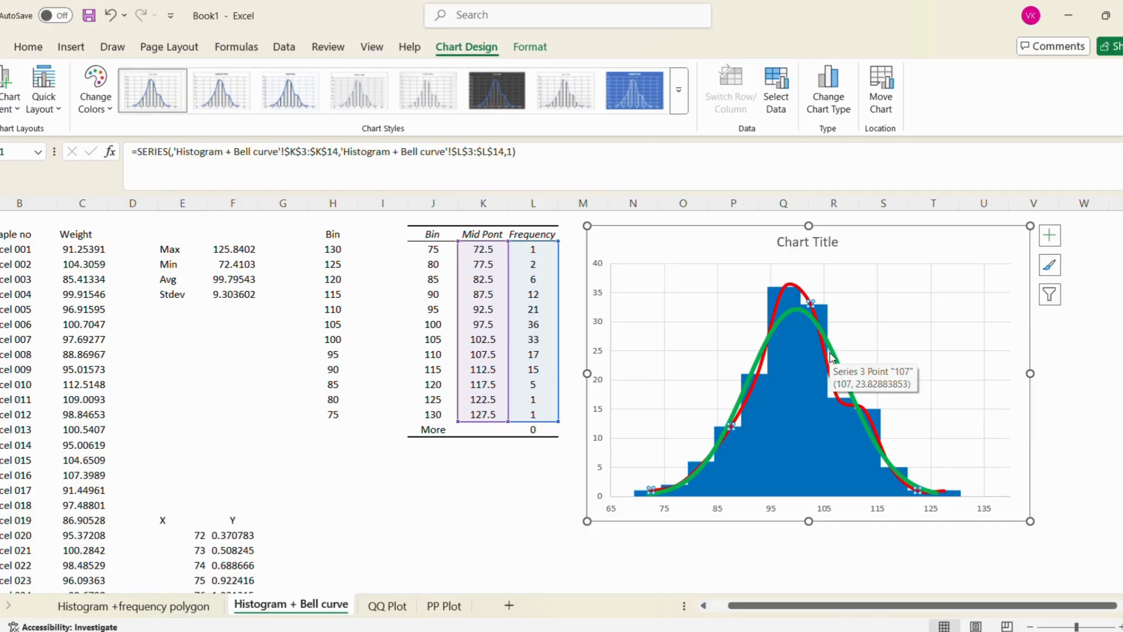
pyautogui.click(989, 336)
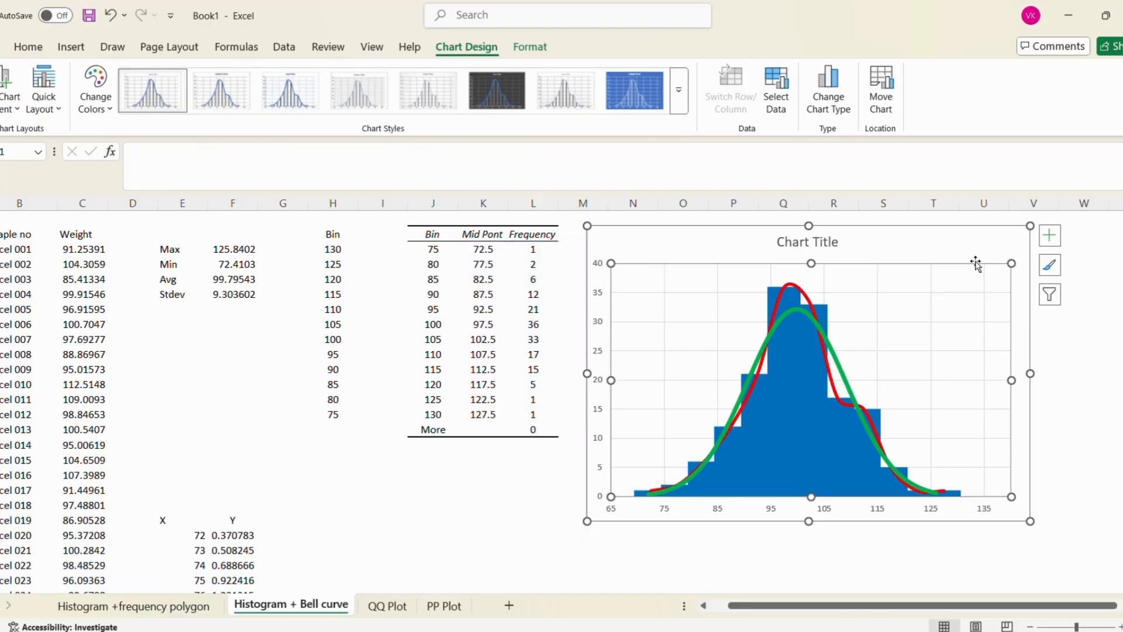
pyautogui.click(965, 241)
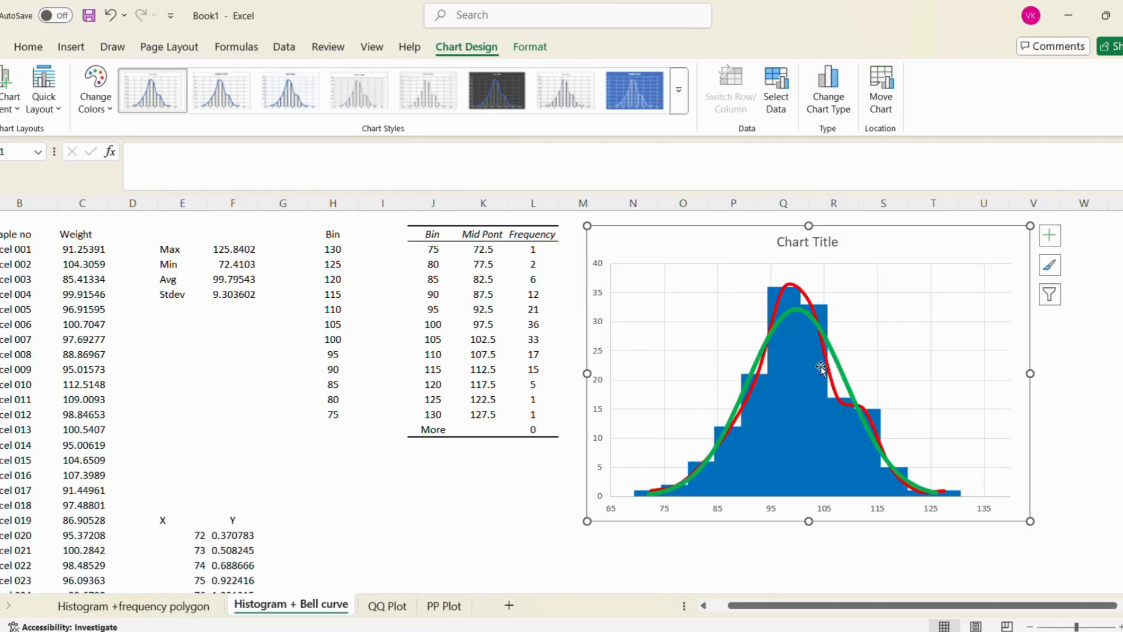
# Step: Copy the whole Weight column including its header, switch to Minitab and paste it into worksheet column C1
pyautogui.moveTo(842, 373)
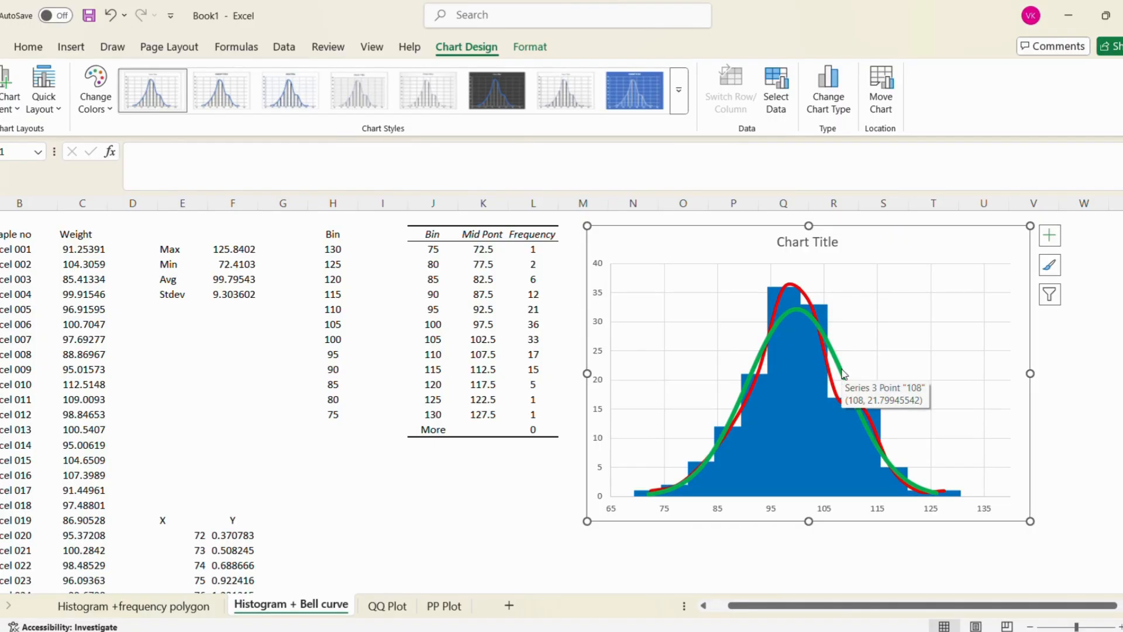
pyautogui.click(1074, 440)
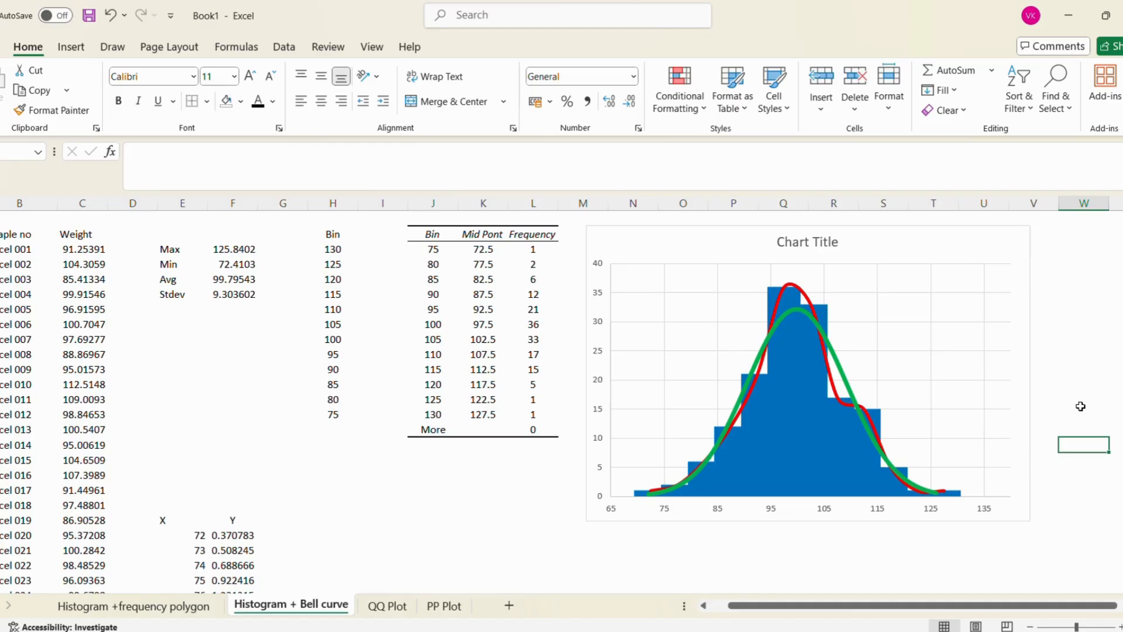
pyautogui.click(84, 236)
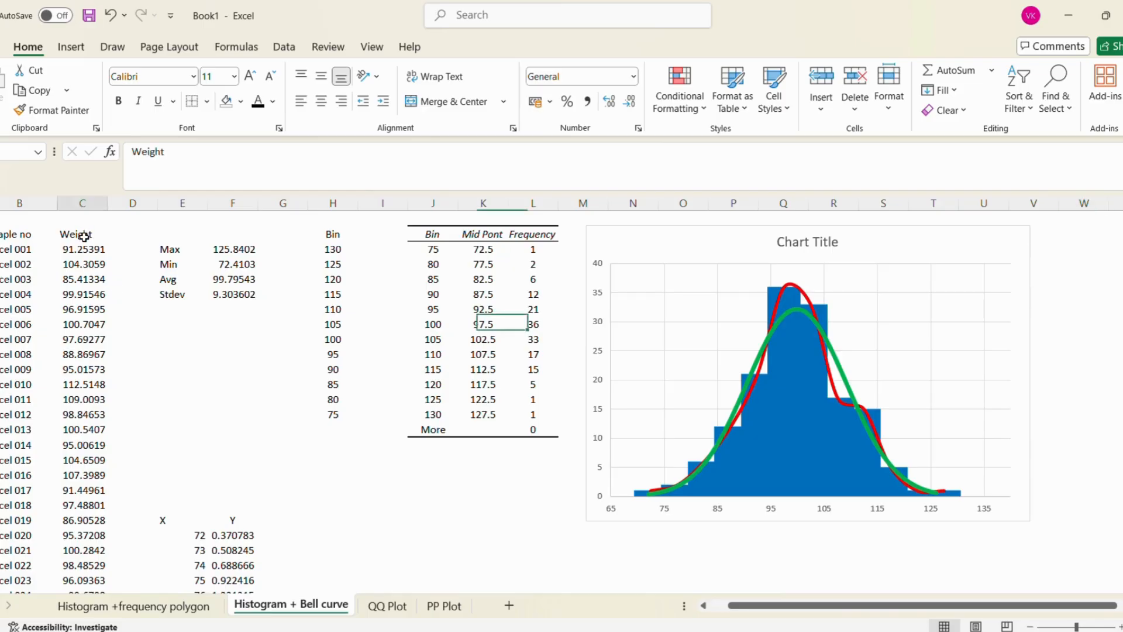
pyautogui.hotkey('ctrl', 'shift', 'Down')
pyautogui.hotkey('ctrl', 'c')
pyautogui.hotkey('ctrl', 'BackSpace')
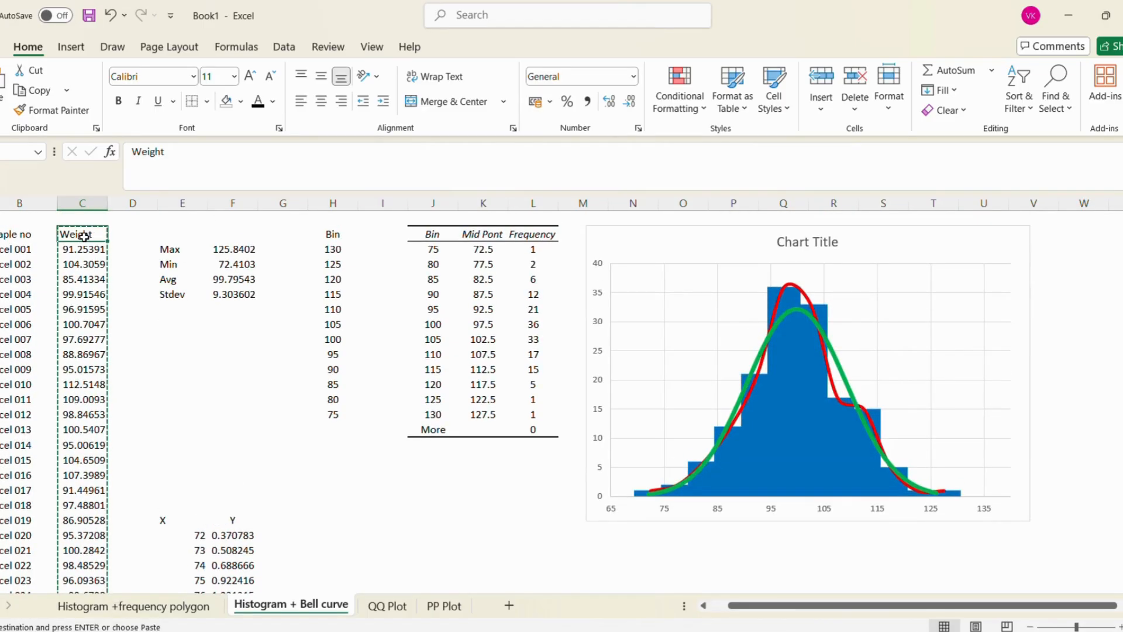
pyautogui.moveTo(701, 631)
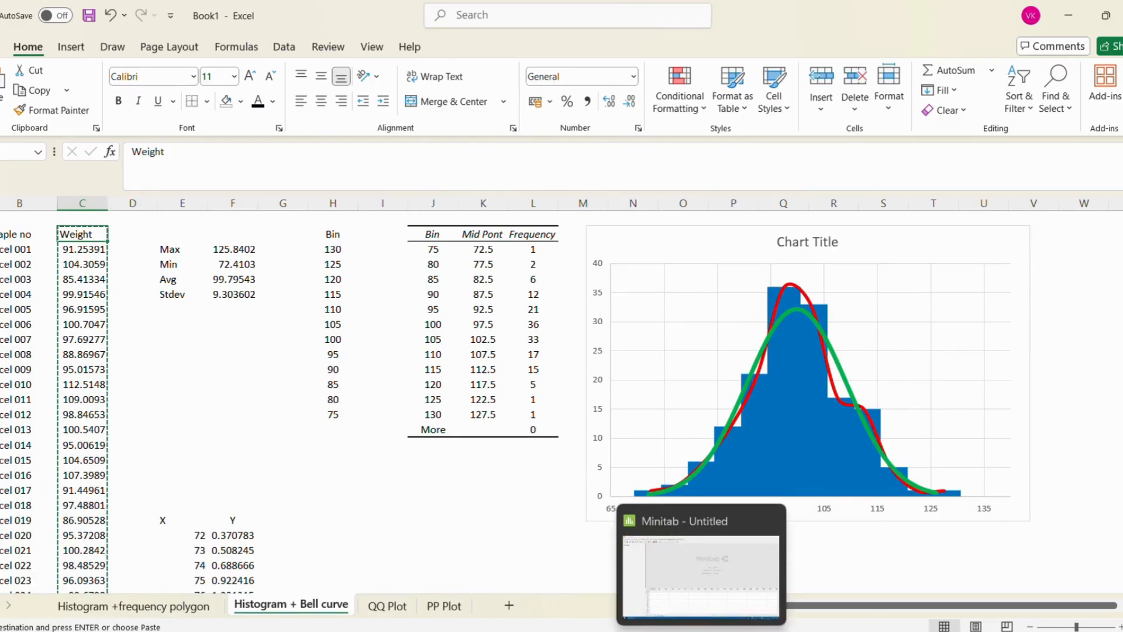
pyautogui.click(696, 592)
pyautogui.hotkey('ctrl', 'v')
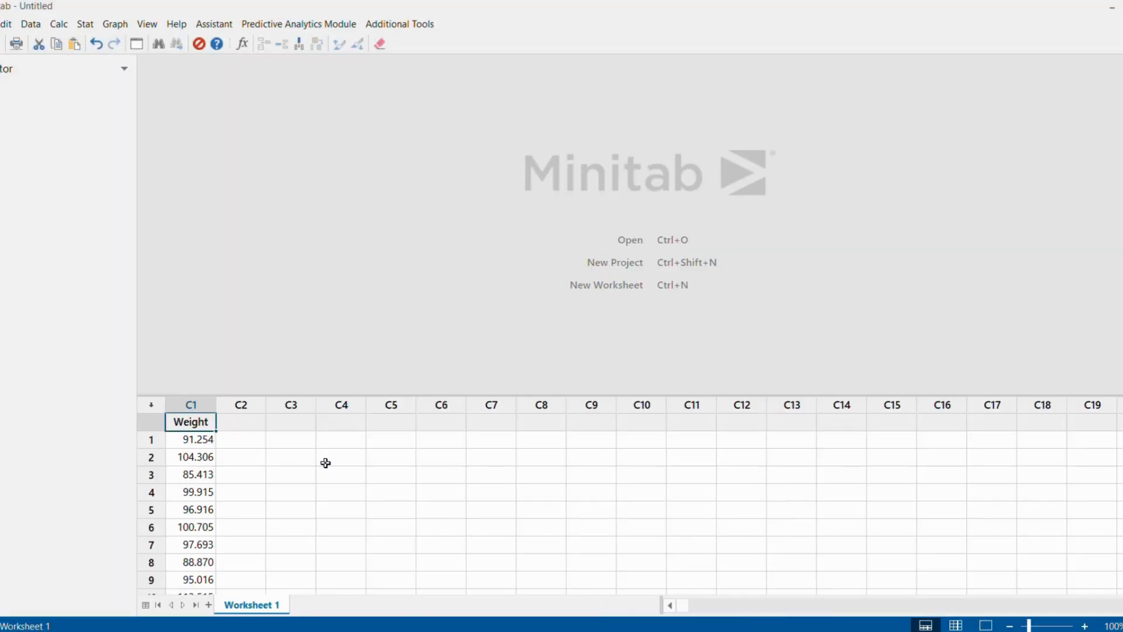
# Step: Create a With Fit histogram in Minitab using Weight as the graph variable
pyautogui.click(107, 27)
pyautogui.click(179, 176)
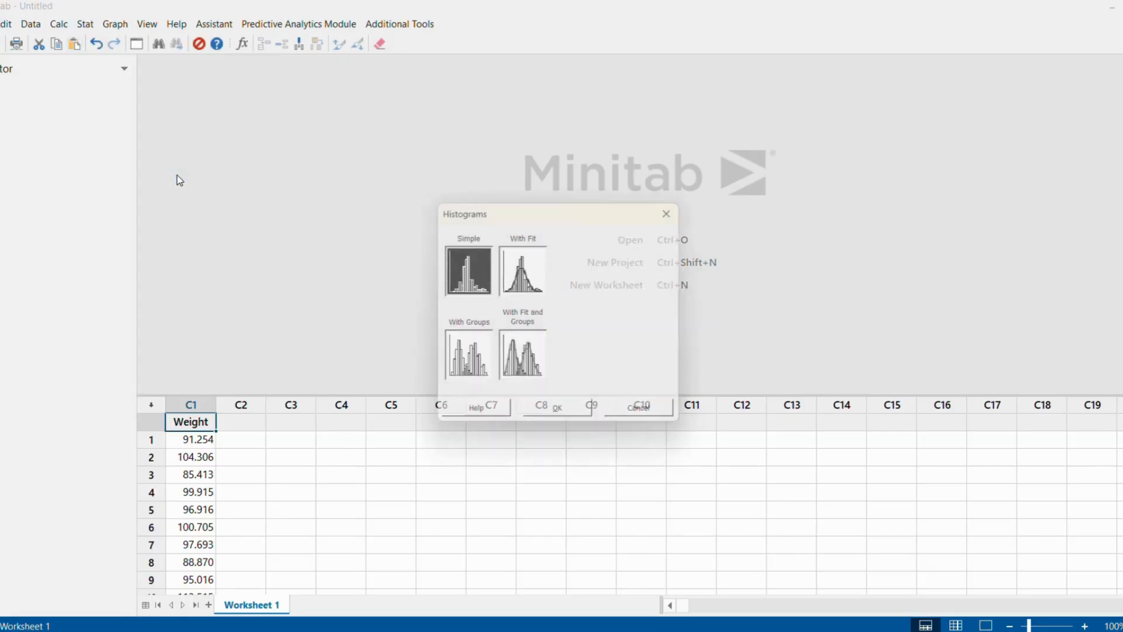
pyautogui.click(511, 270)
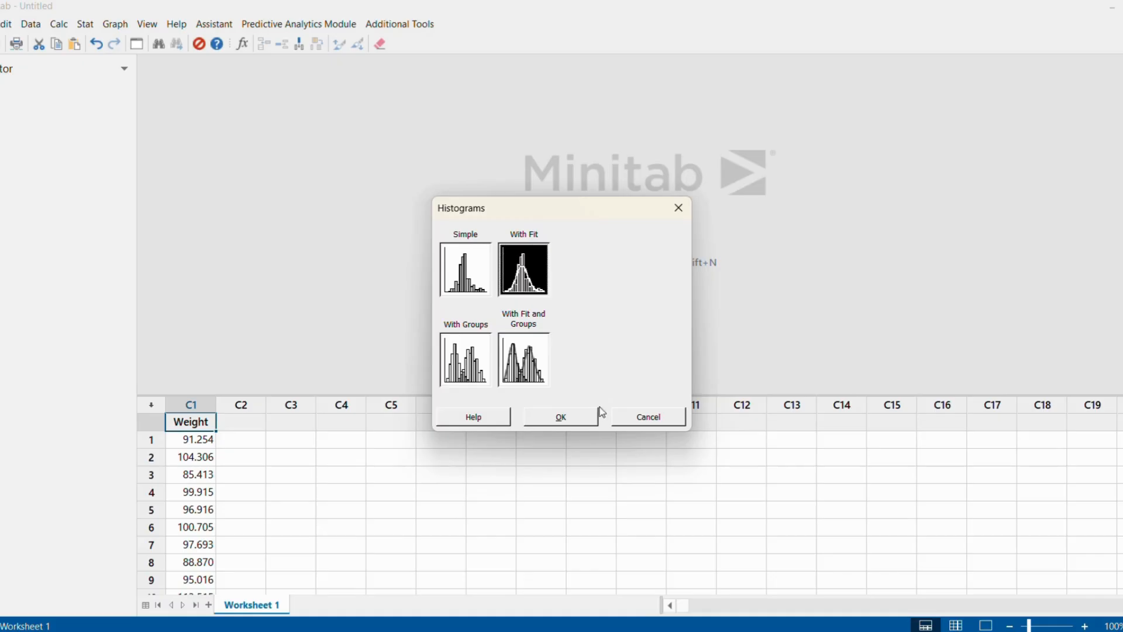
pyautogui.click(591, 419)
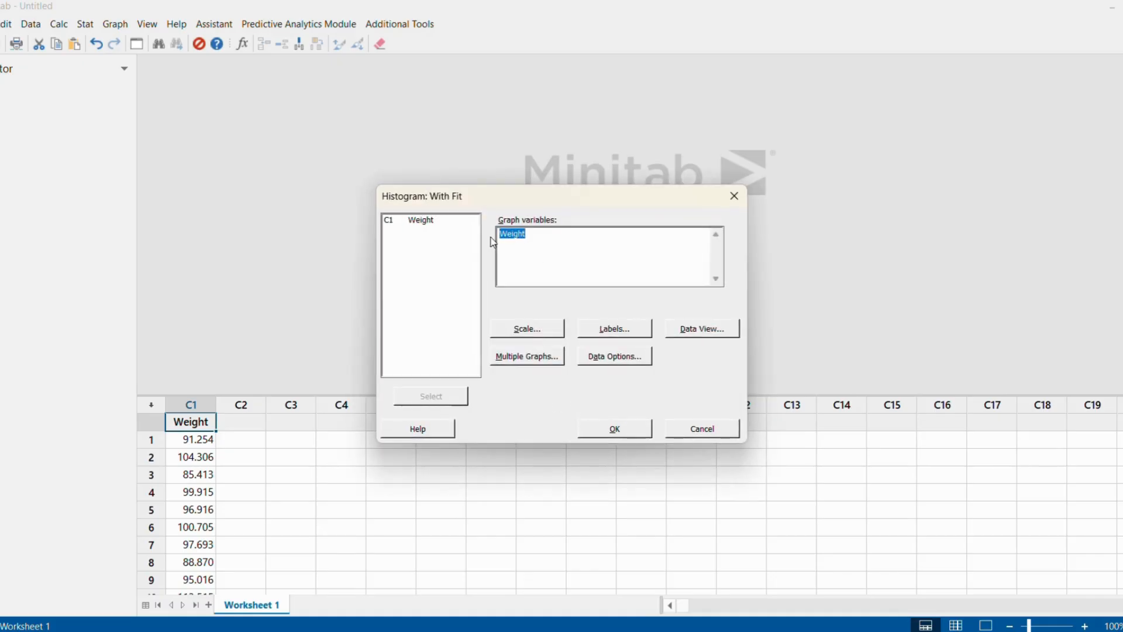
pyautogui.doubleClick(426, 220)
pyautogui.click(641, 429)
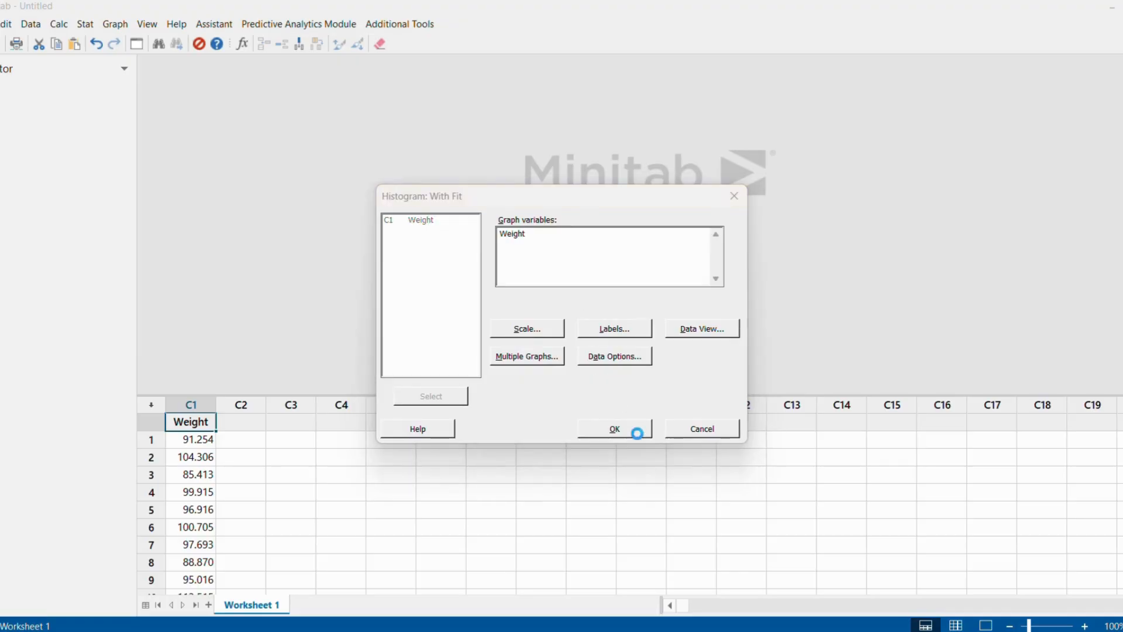
# Step: Copy the Minitab histogram graph, switch back to Excel and paste it in column W beside the bell curve chart
pyautogui.scroll(-3, 619, 295)
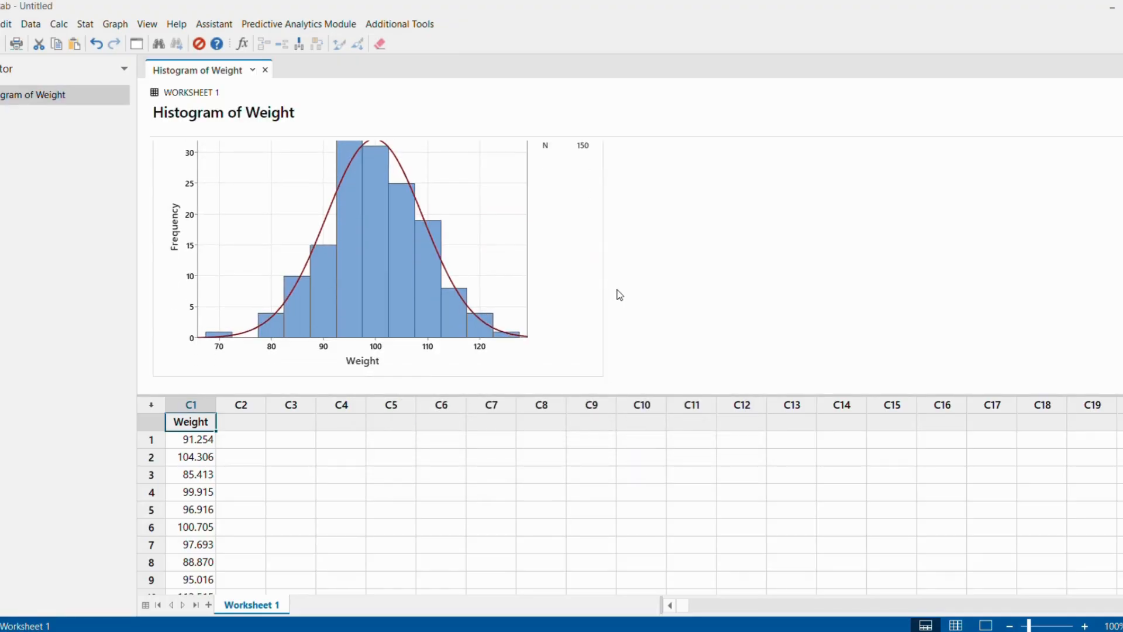
pyautogui.scroll(2, 619, 295)
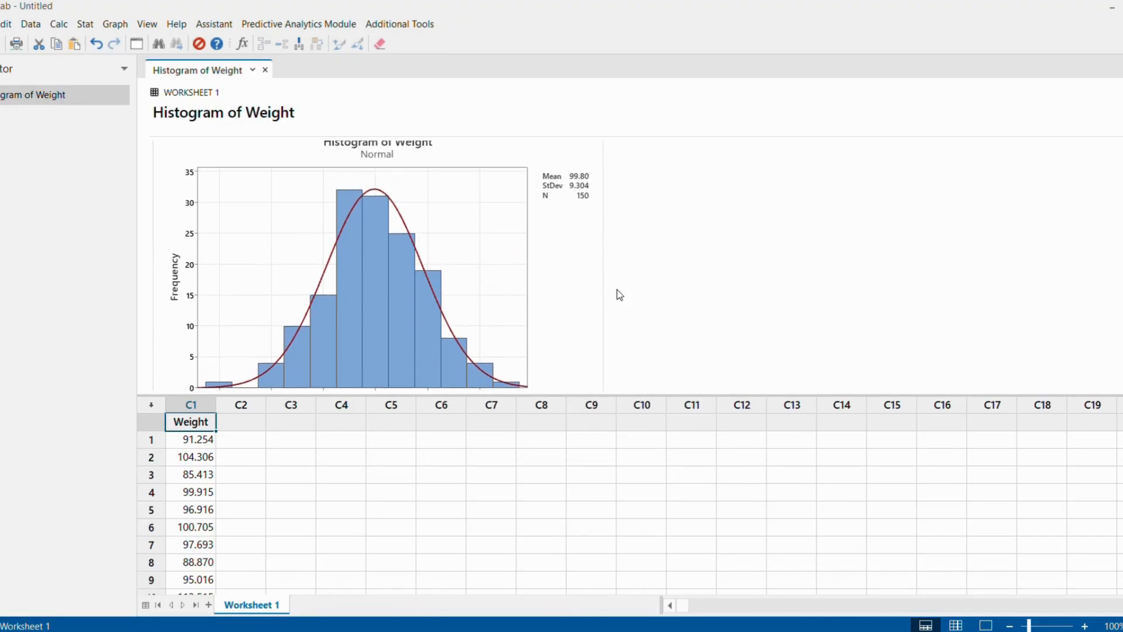
pyautogui.rightClick(574, 277)
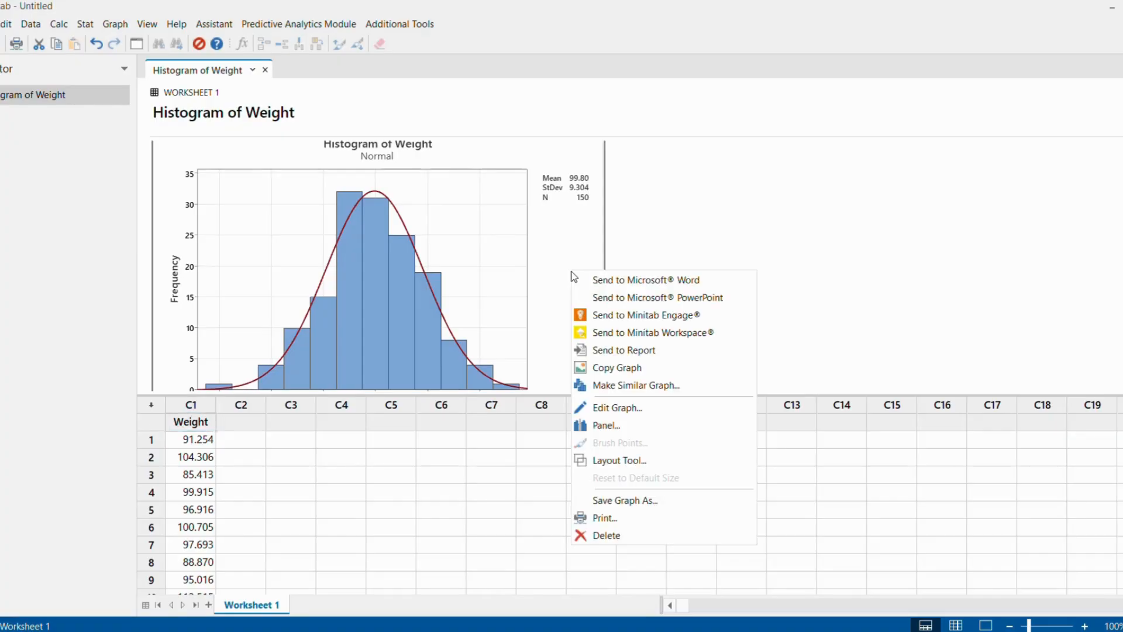
pyautogui.click(644, 367)
pyautogui.hotkey('alt', 'Tab')
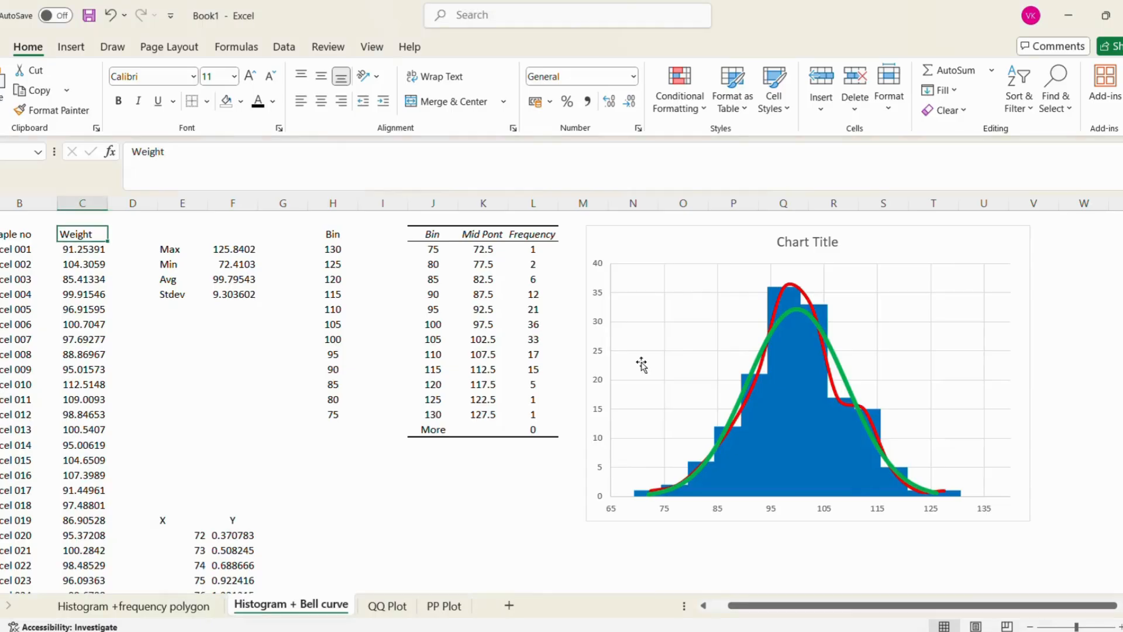
pyautogui.hscroll(5, 1045, 325)
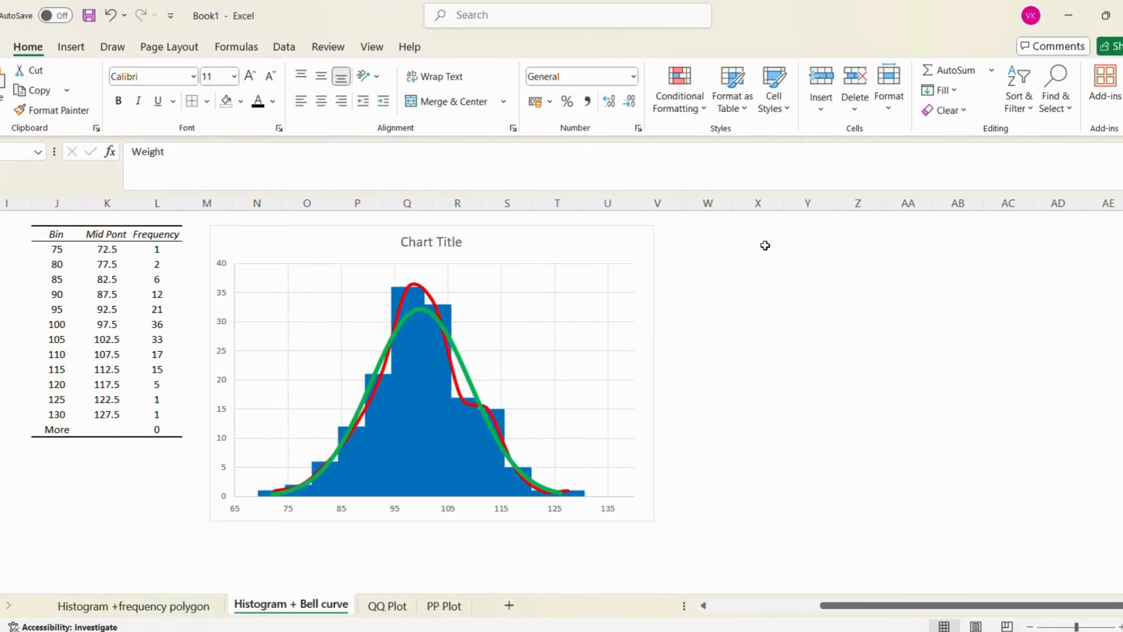
pyautogui.click(731, 238)
pyautogui.hotkey('ctrl', 'v')
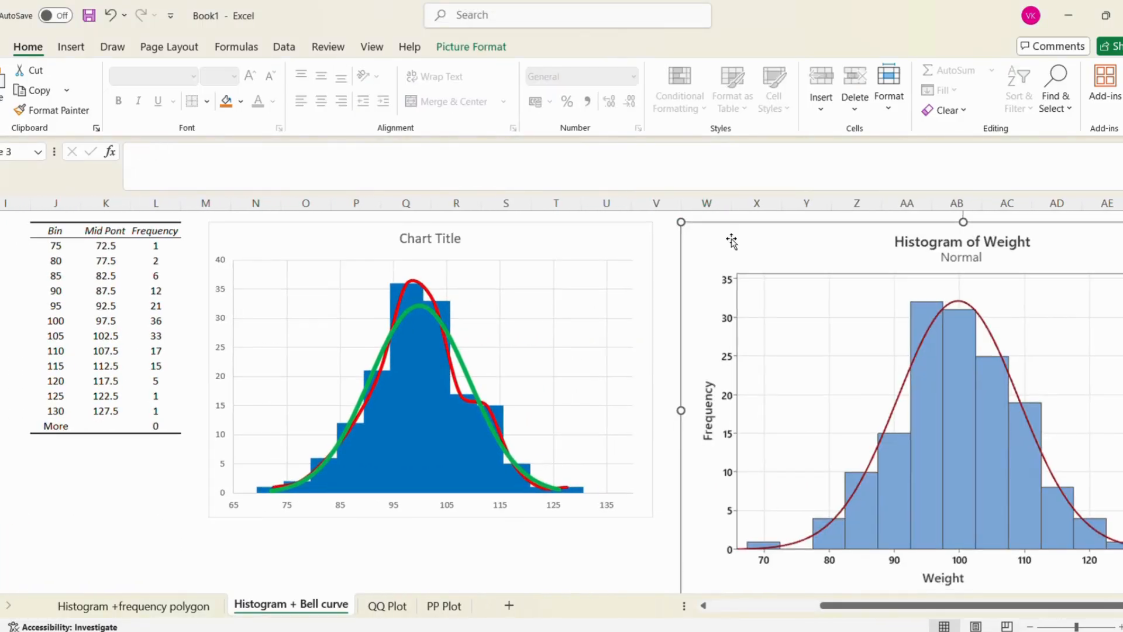
# Step: Shrink the pasted Minitab histogram picture proportionally to about the size of the neighbouring Excel chart and deselect it
pyautogui.scroll(-1, 732, 240)
pyautogui.hscroll(1, 731, 239)
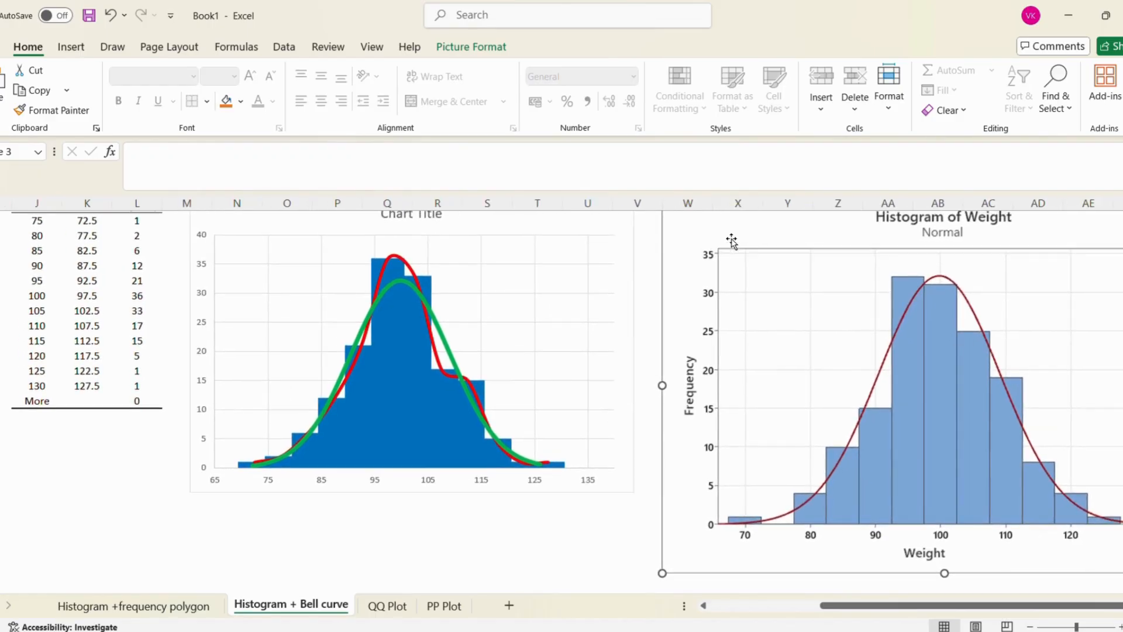
pyautogui.hscroll(3, 732, 240)
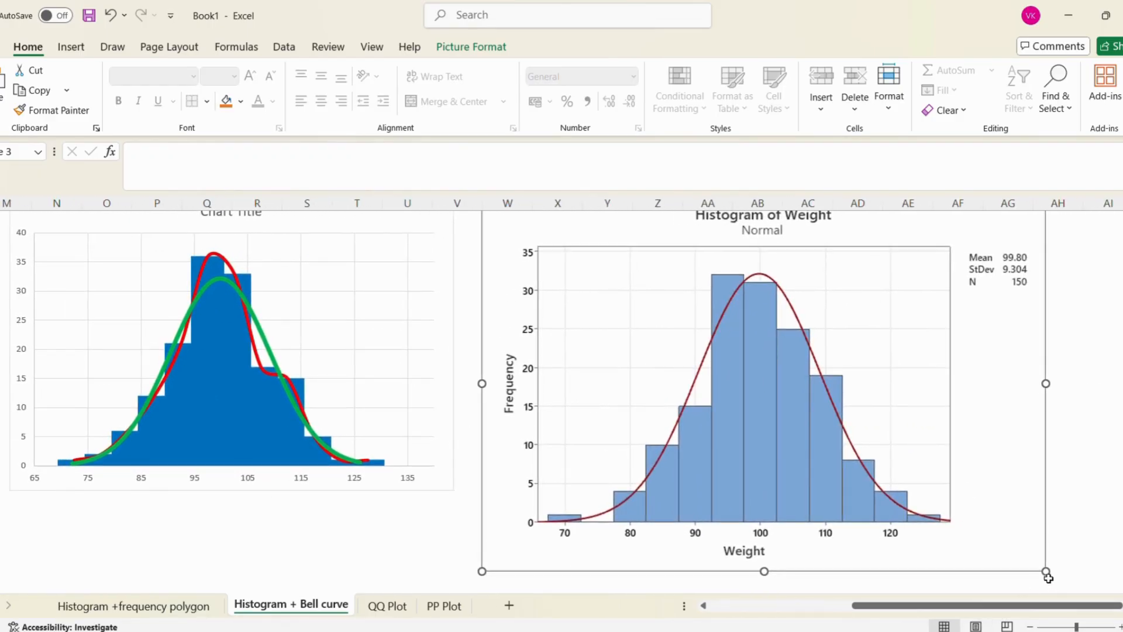
pyautogui.moveTo(1045, 571); pyautogui.dragTo(913, 493)
pyautogui.scroll(1, 913, 494)
pyautogui.hscroll(-2, 912, 494)
pyautogui.hscroll(-1, 912, 494)
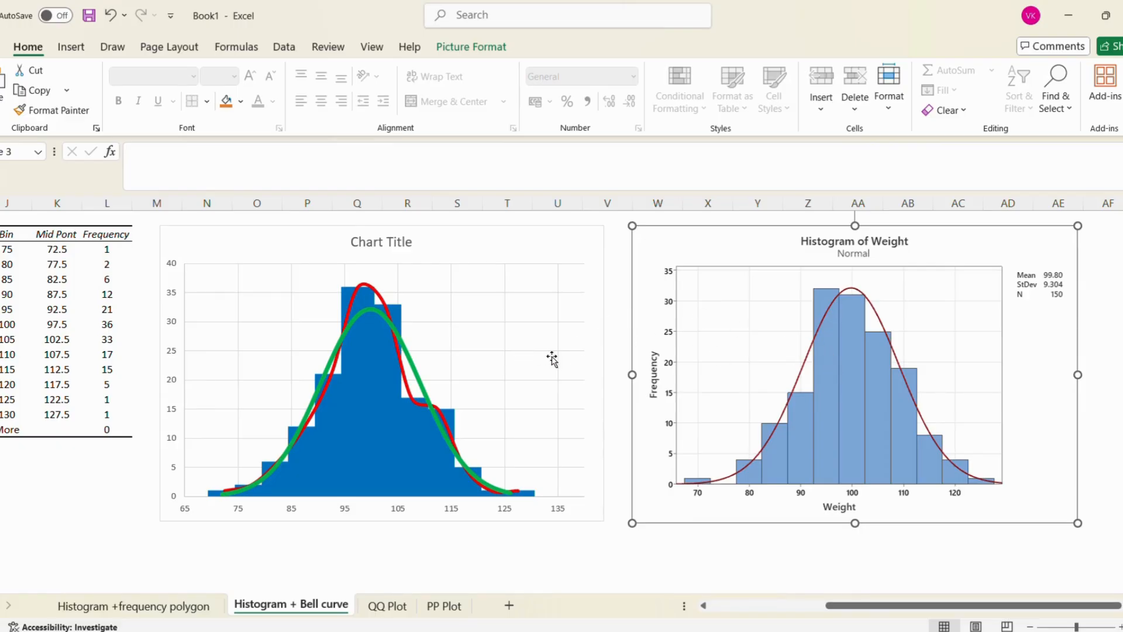
pyautogui.click(581, 550)
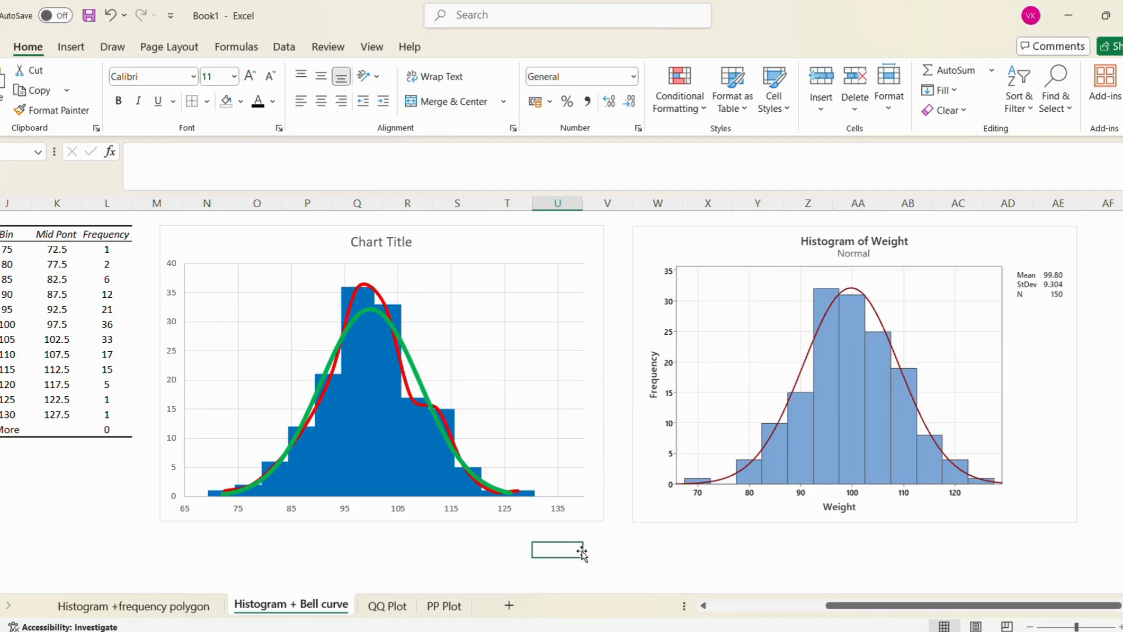
pyautogui.hscroll(-3, 582, 551)
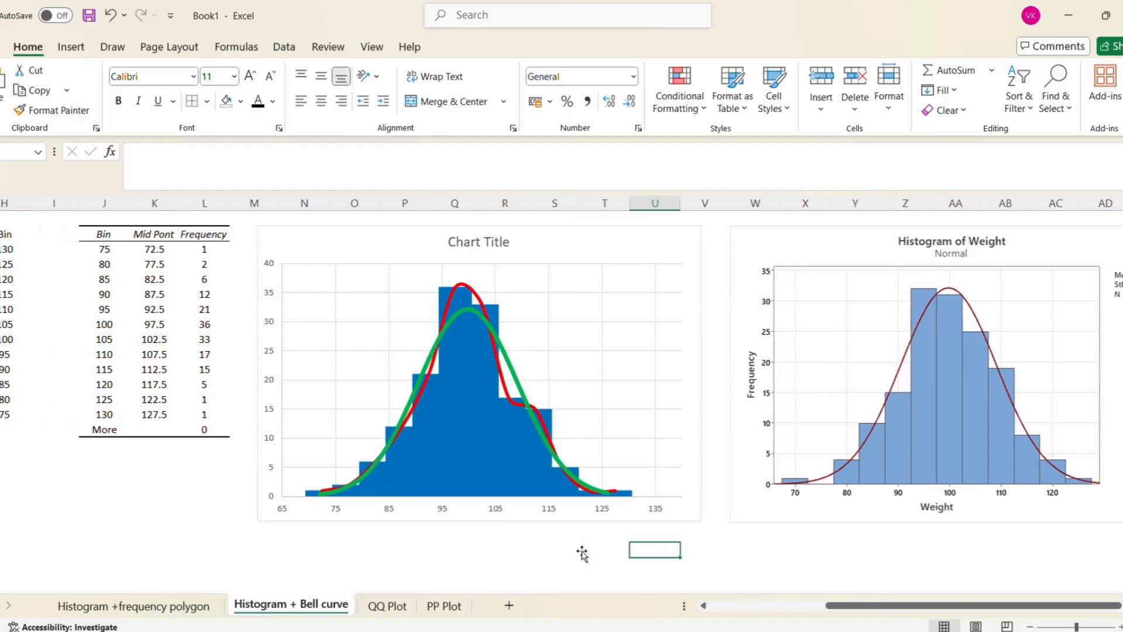
pyautogui.hscroll(-3, 582, 552)
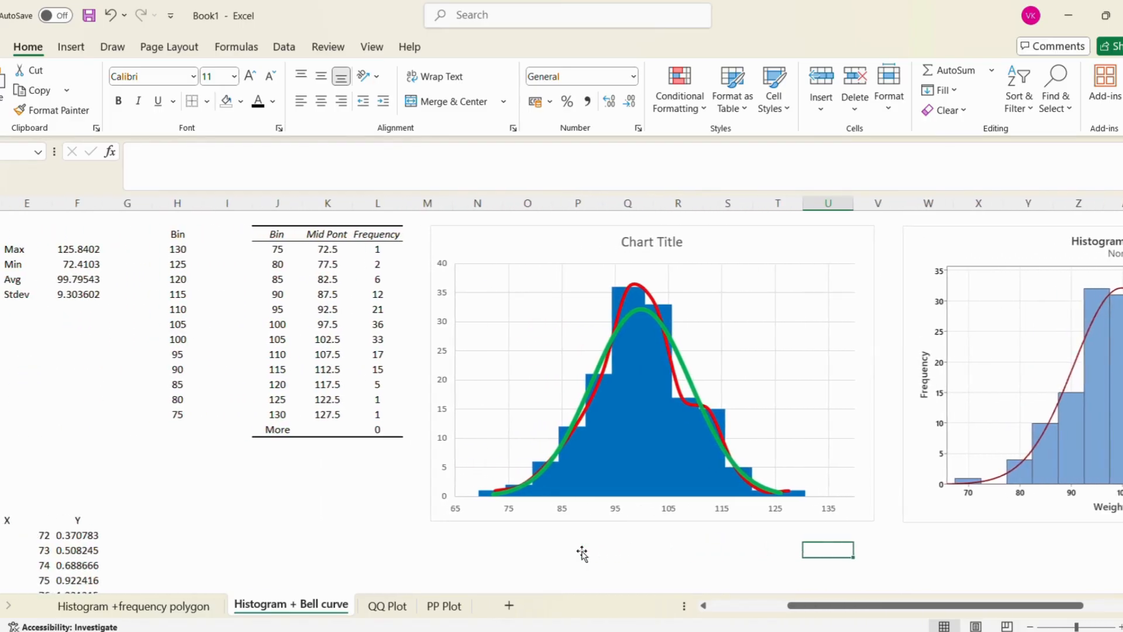
pyautogui.hscroll(-1, 582, 551)
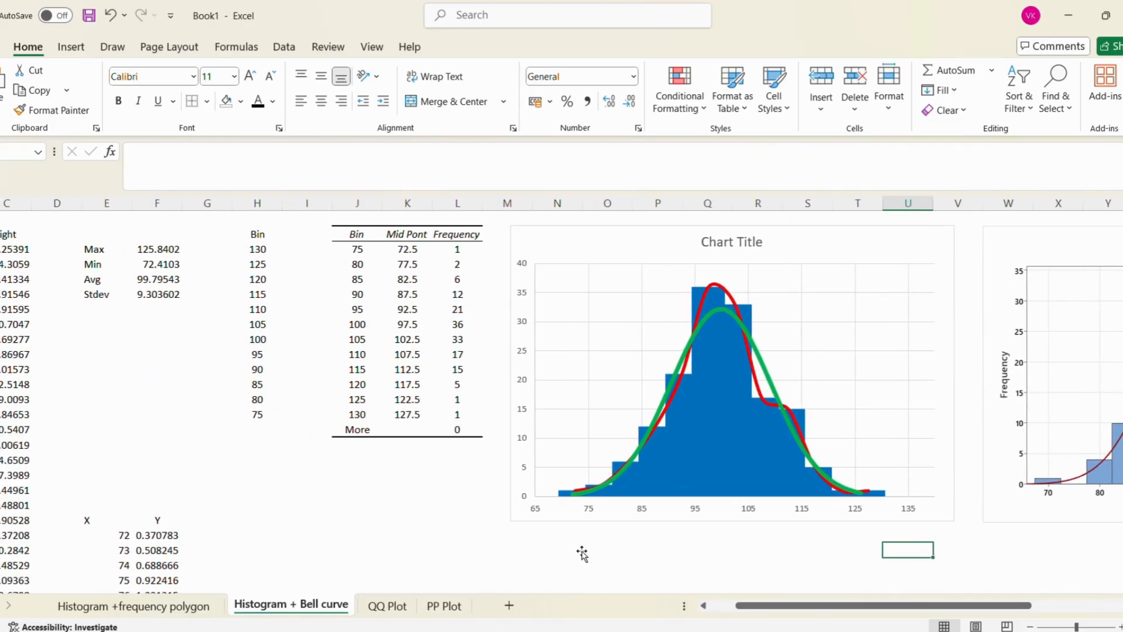